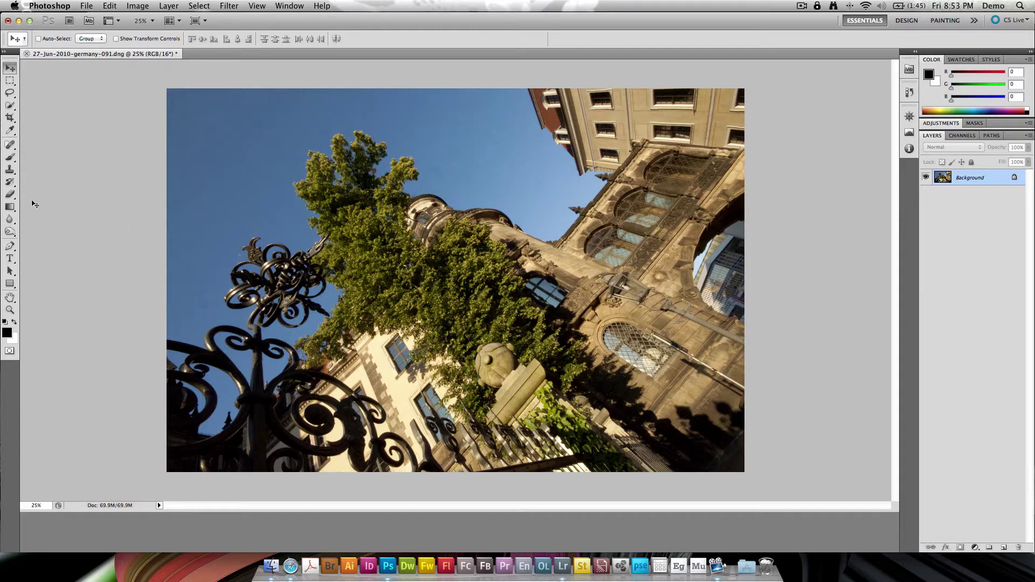
Step: Brush a Quick Selection across the left and upper-right sky
{"action": "left_click", "coordinate": [10, 107]}
{"action": "left_click", "coordinate": [62, 103]}
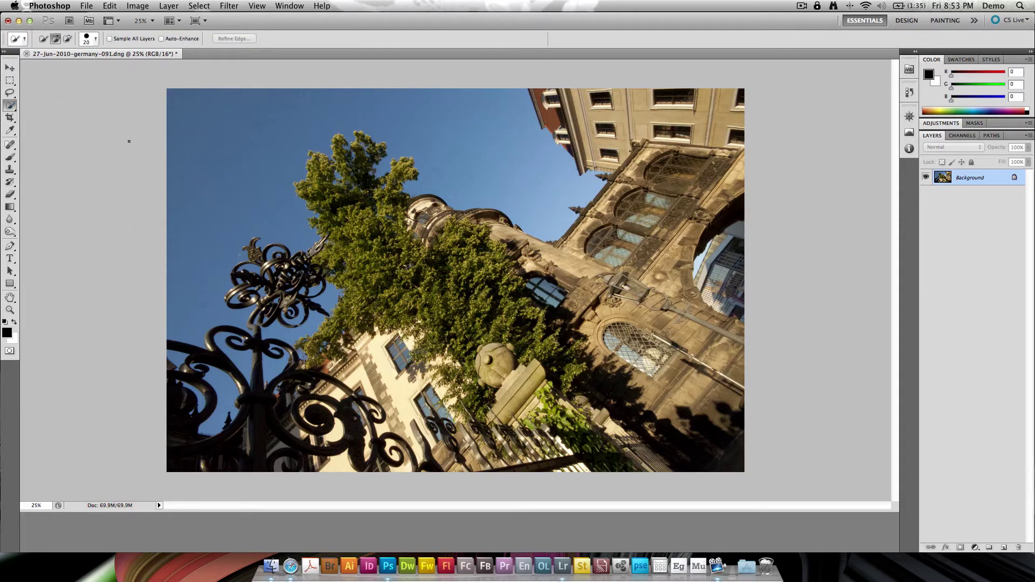
{"action": "left_click_drag", "start_coordinate": [201, 218], "coordinate": [244, 151]}
{"action": "mouse_move", "coordinate": [356, 110]}
{"action": "left_mouse_down"}
{"action": "mouse_move", "coordinate": [425, 106]}
{"action": "mouse_move", "coordinate": [504, 164]}
{"action": "left_mouse_up"}
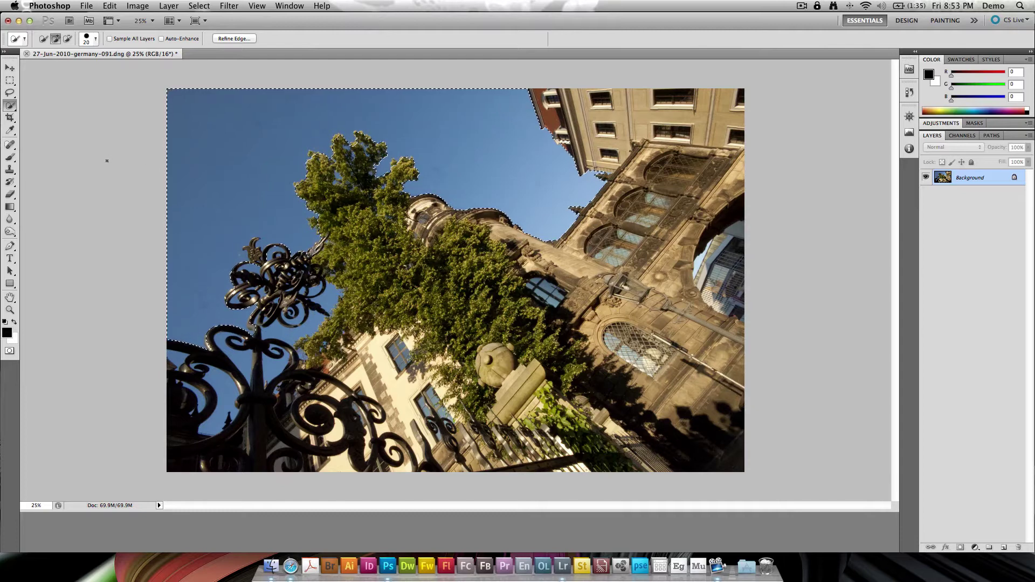
Step: Try Magic Wand picks in the blue sky, then drop the selection
{"action": "left_click_drag", "start_coordinate": [18, 109], "coordinate": [54, 112]}
{"action": "key", "text": "super+d"}
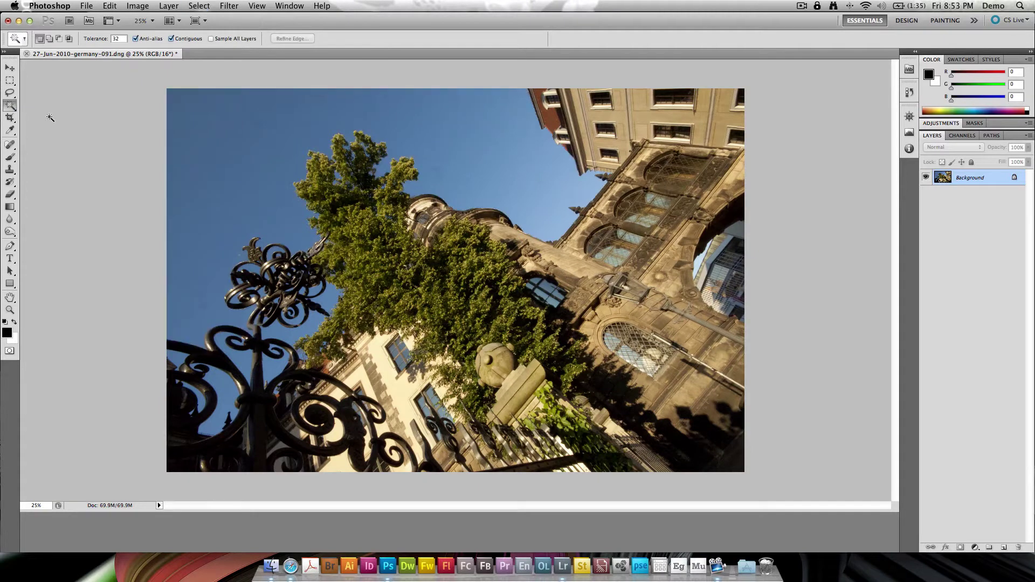
{"action": "left_click", "coordinate": [238, 150]}
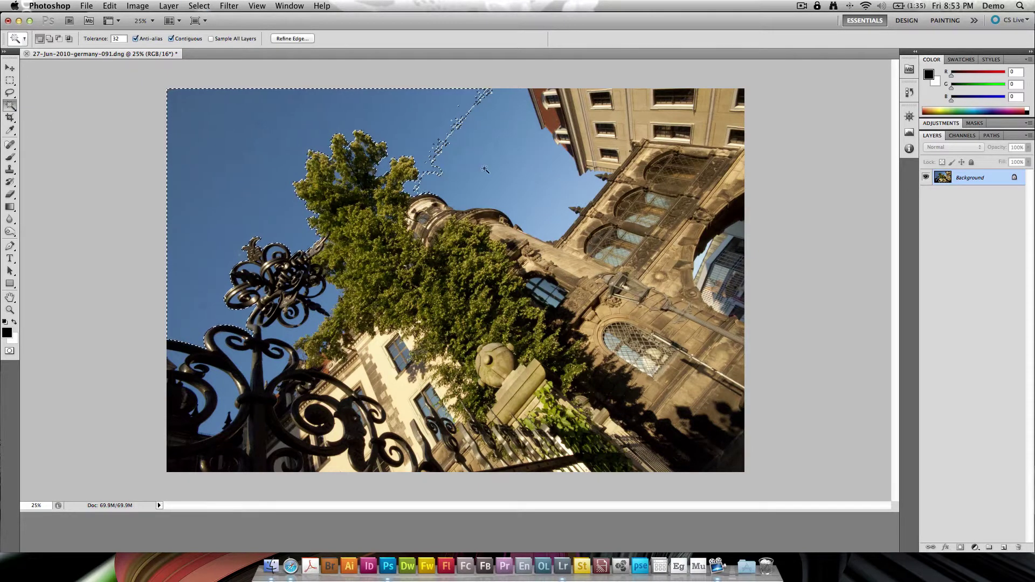
{"action": "left_click", "coordinate": [246, 140]}
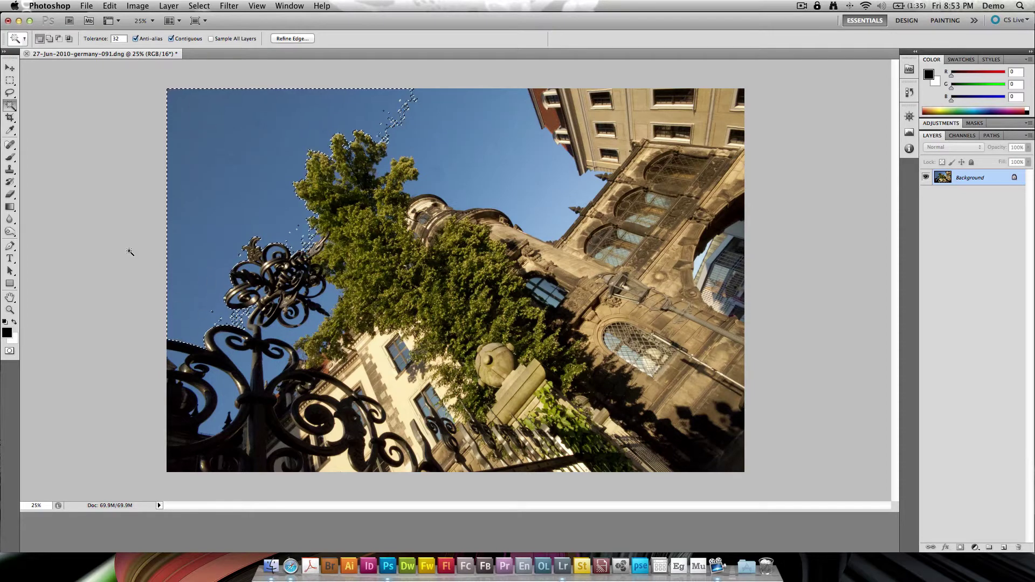
{"action": "left_click", "coordinate": [49, 104]}
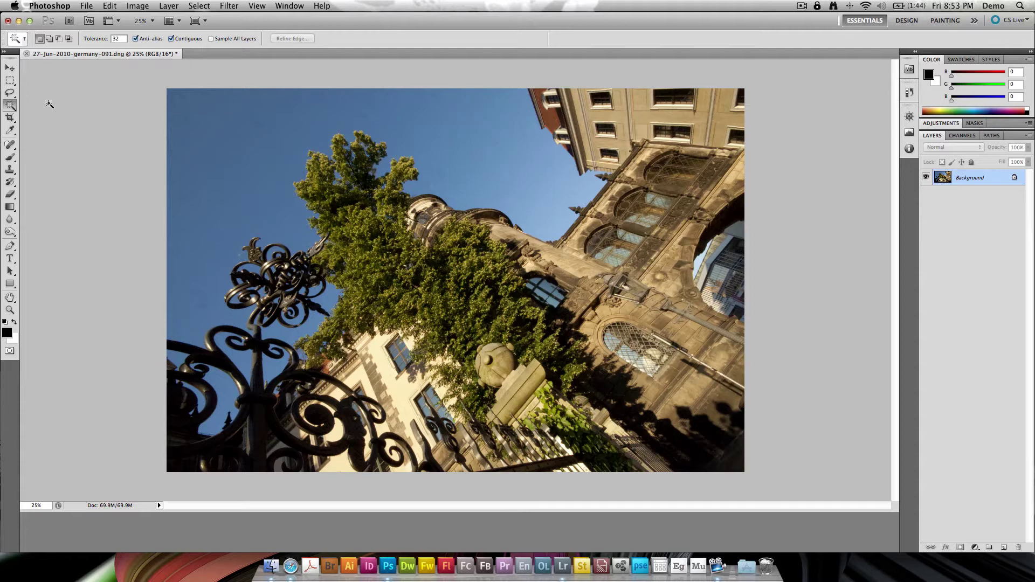
Step: Quick-select the sky up to the tree, gate and building, subtract the gate scrollwork, then deselect
{"action": "left_click", "coordinate": [10, 105]}
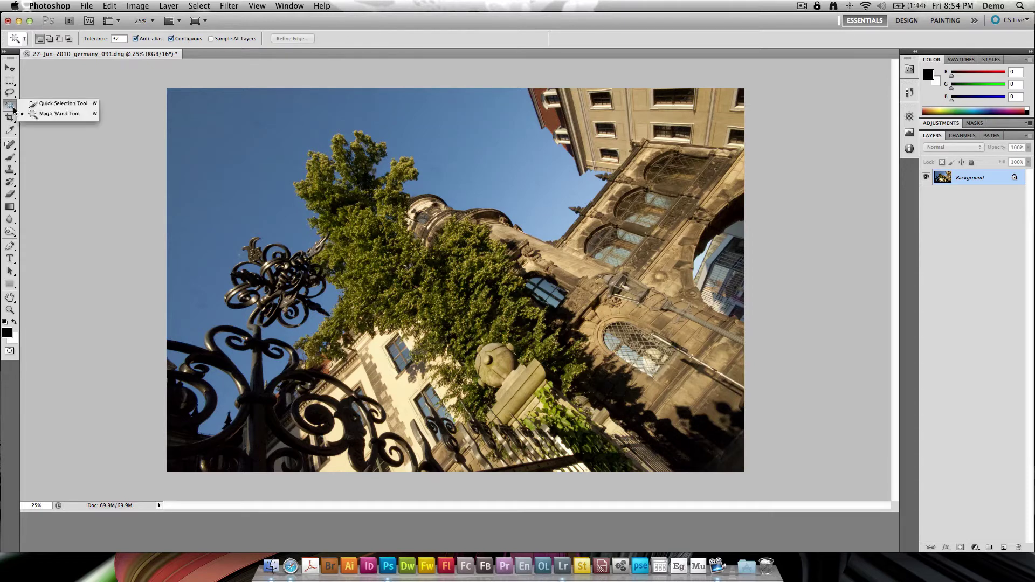
{"action": "left_click", "coordinate": [48, 106]}
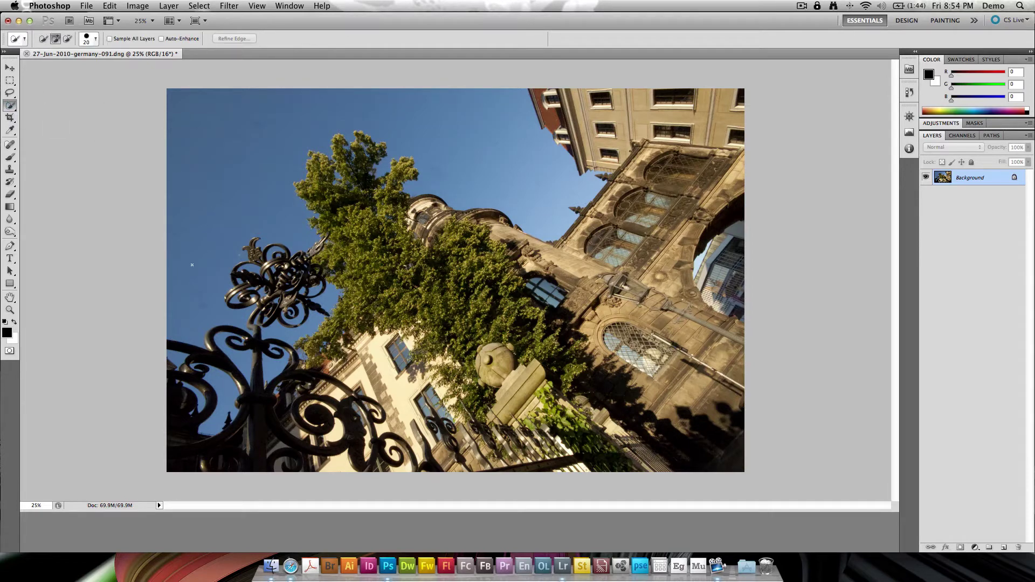
{"action": "mouse_move", "coordinate": [192, 264]}
{"action": "left_mouse_down"}
{"action": "mouse_move", "coordinate": [223, 235]}
{"action": "mouse_move", "coordinate": [256, 174]}
{"action": "left_mouse_up"}
{"action": "mouse_move", "coordinate": [308, 120]}
{"action": "left_mouse_down"}
{"action": "mouse_move", "coordinate": [396, 111]}
{"action": "mouse_move", "coordinate": [452, 120]}
{"action": "mouse_move", "coordinate": [468, 140]}
{"action": "left_mouse_up"}
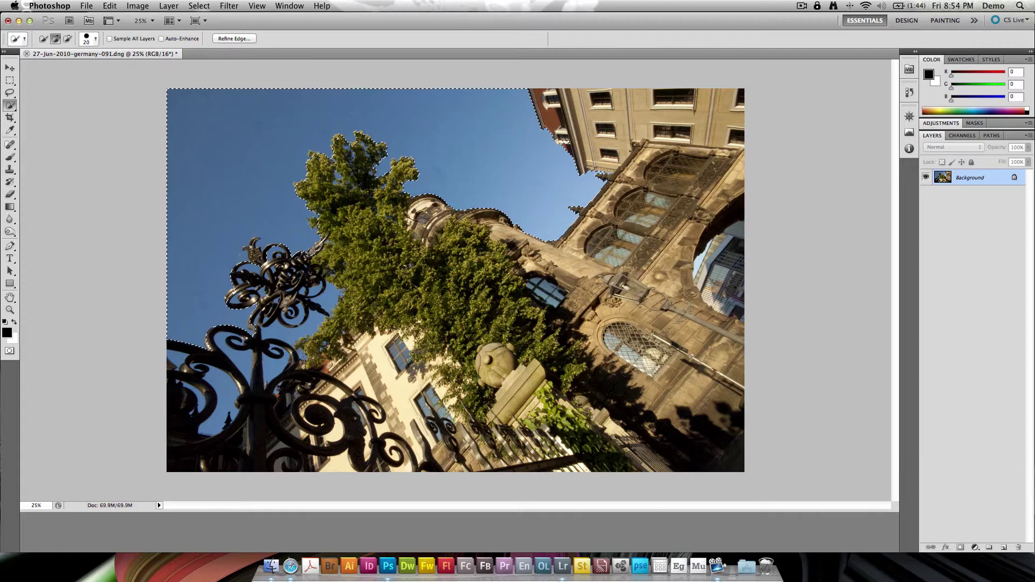
{"action": "key", "text": "alt"}
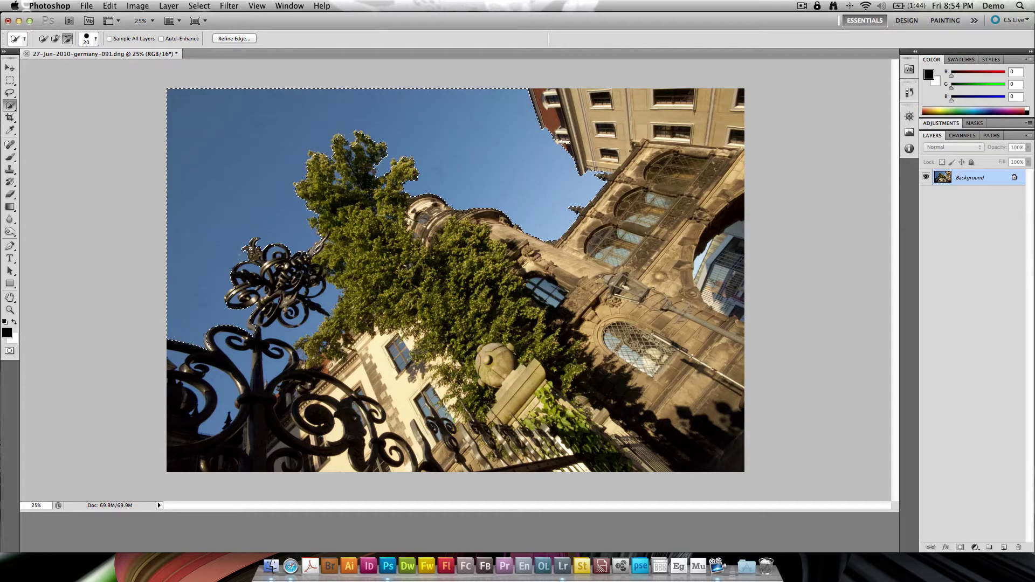
{"action": "mouse_move", "coordinate": [265, 291]}
{"action": "left_mouse_down"}
{"action": "mouse_move", "coordinate": [274, 251]}
{"action": "mouse_move", "coordinate": [304, 323]}
{"action": "mouse_move", "coordinate": [295, 317]}
{"action": "left_mouse_up"}
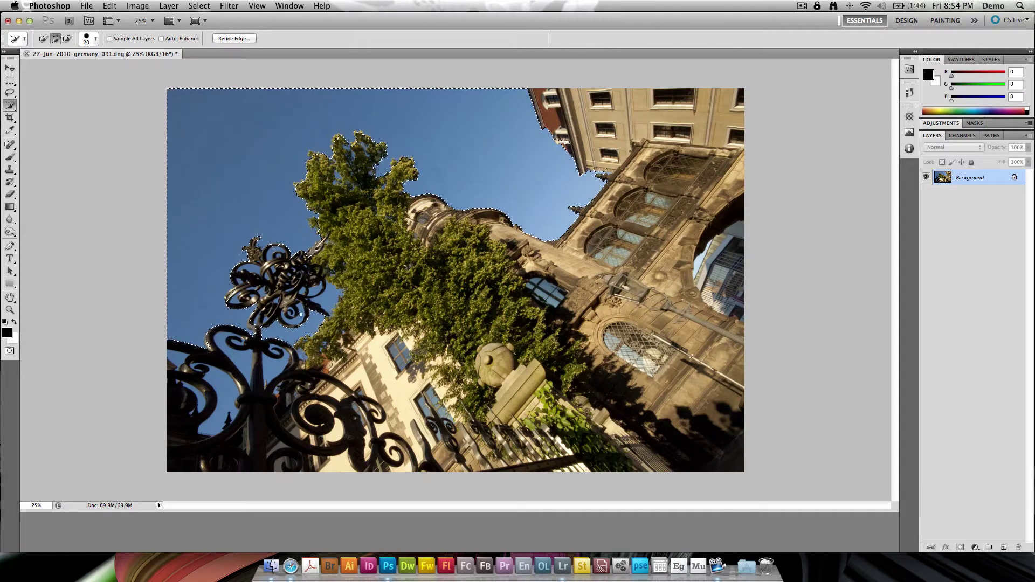
{"action": "key", "text": "alt"}
{"action": "key", "text": "super+d"}
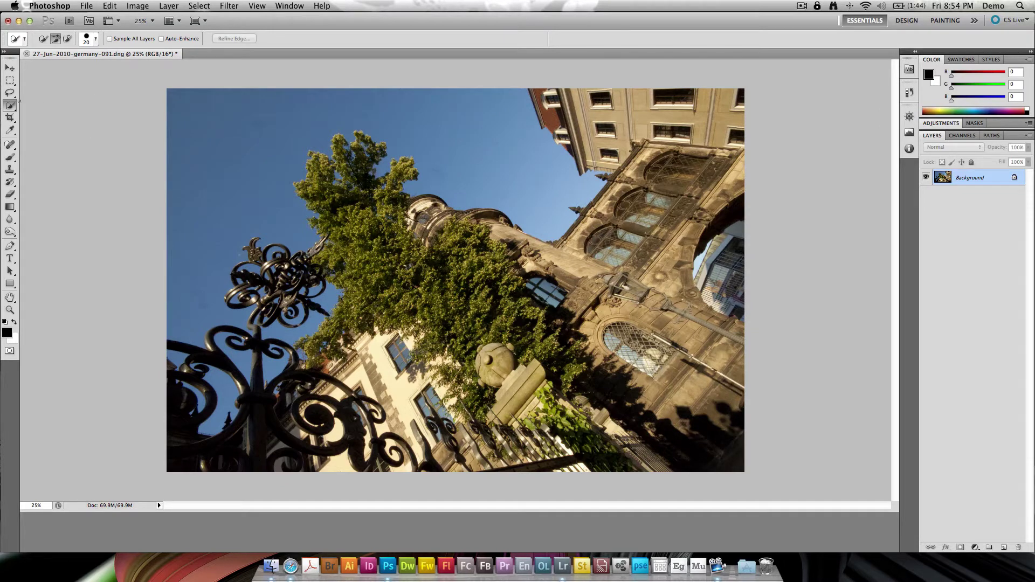
Step: Lasso a small patch of sky and expand it with Select > Grow
{"action": "left_click", "coordinate": [11, 95]}
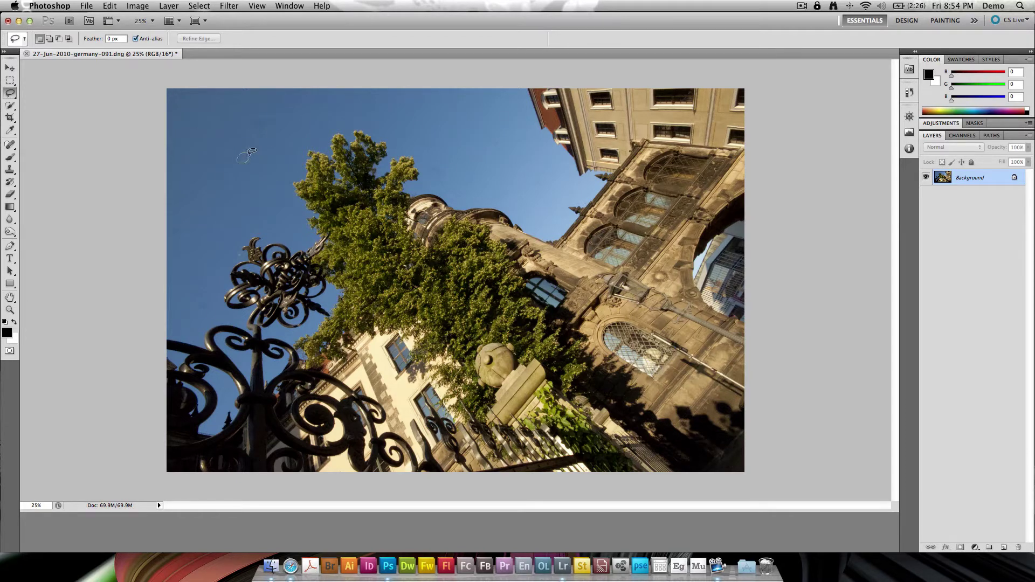
{"action": "left_click_drag", "start_coordinate": [252, 151], "coordinate": [247, 156]}
{"action": "left_click", "coordinate": [201, 5]}
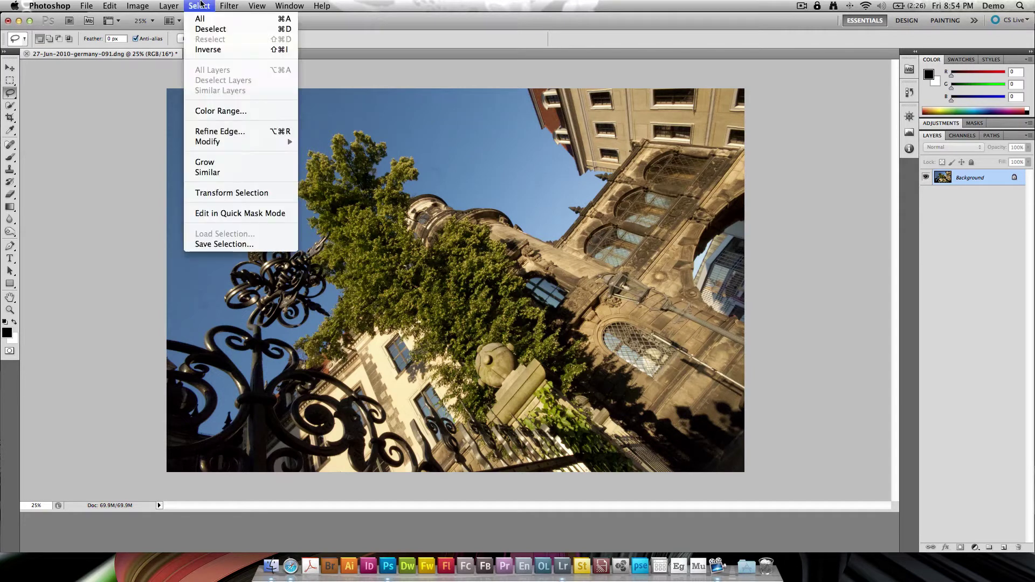
{"action": "left_click", "coordinate": [222, 163]}
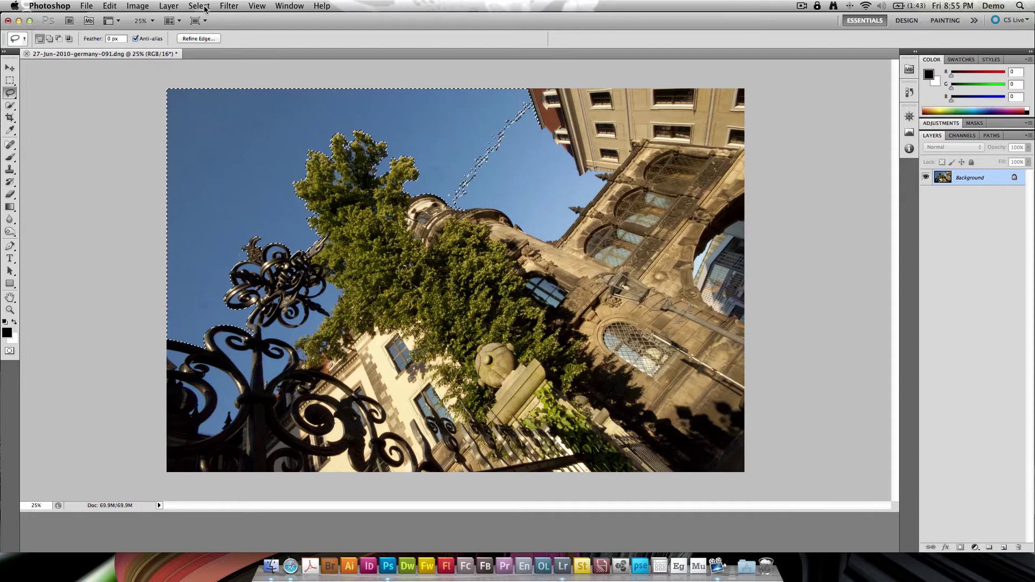
Step: Dismiss the Filter menu unchanged, then apply Select > Grow to the sky selection
{"action": "left_click", "coordinate": [226, 5]}
{"action": "mouse_move", "coordinate": [199, 5]}
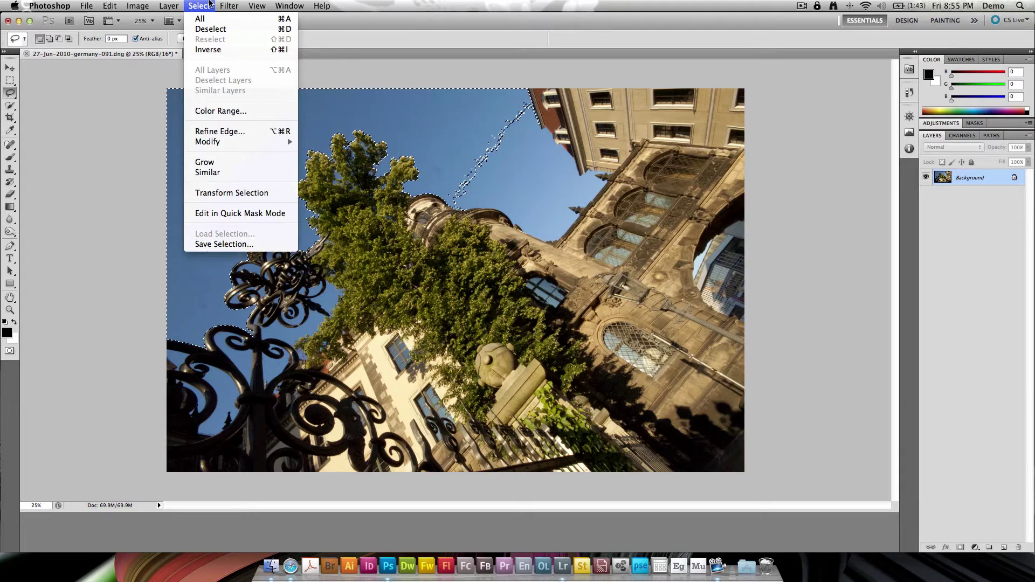
{"action": "left_click", "coordinate": [210, 5]}
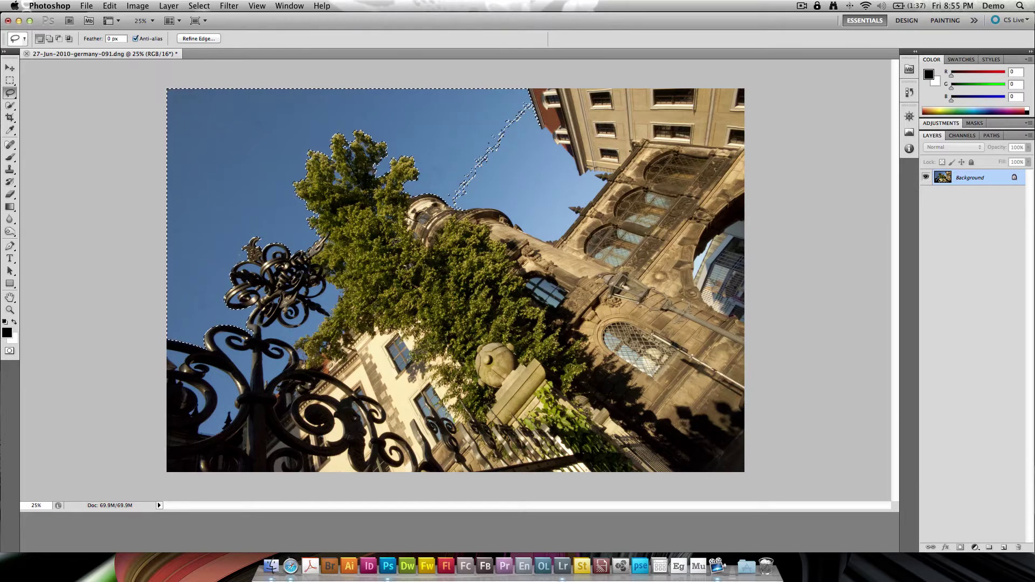
{"action": "left_click", "coordinate": [203, 5]}
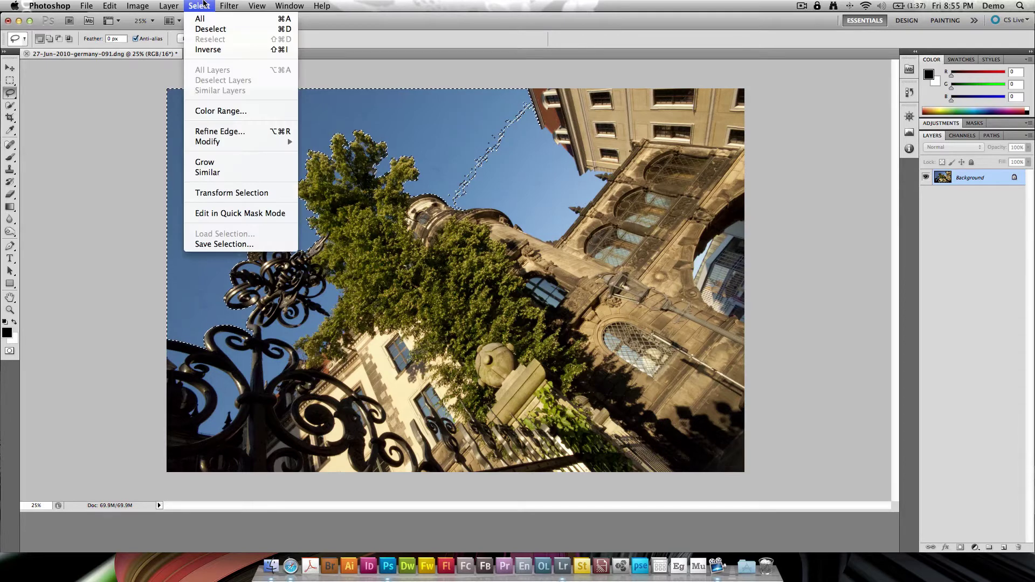
{"action": "mouse_move", "coordinate": [230, 6]}
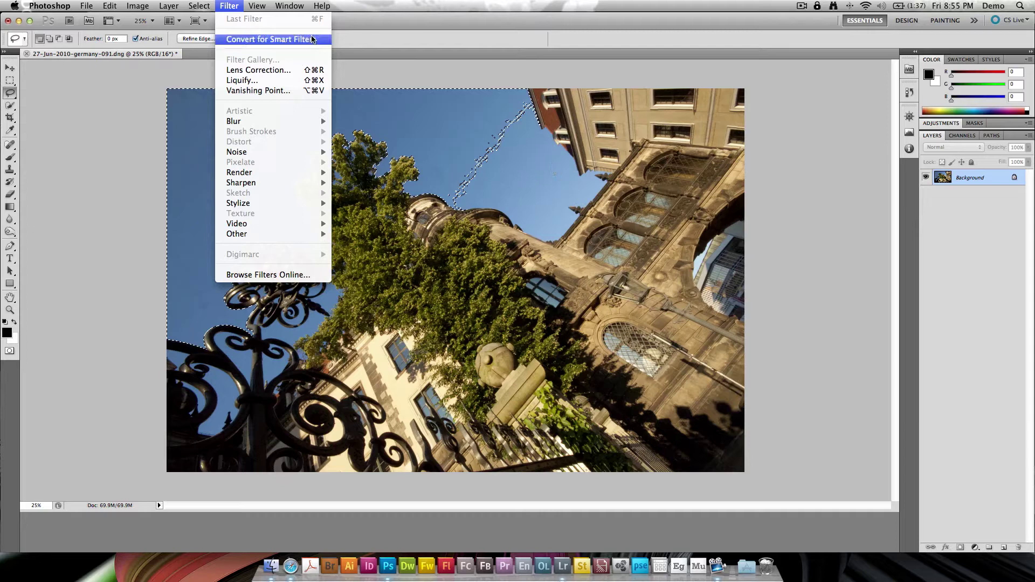
{"action": "left_click", "coordinate": [227, 162]}
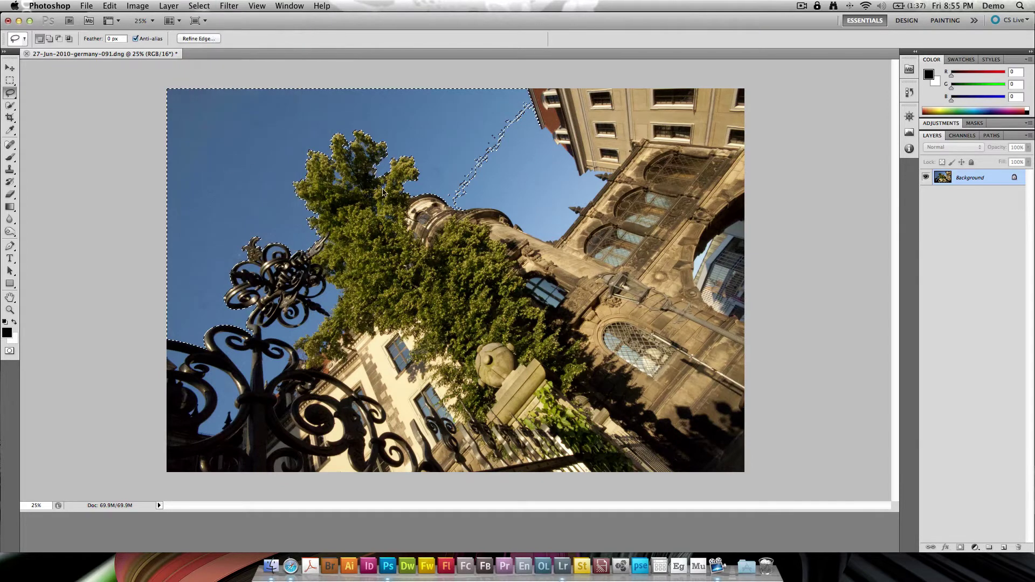
Step: Apply Select > Grow three more times to cover the patch by the upper-right building edge
{"action": "left_click", "coordinate": [172, 5]}
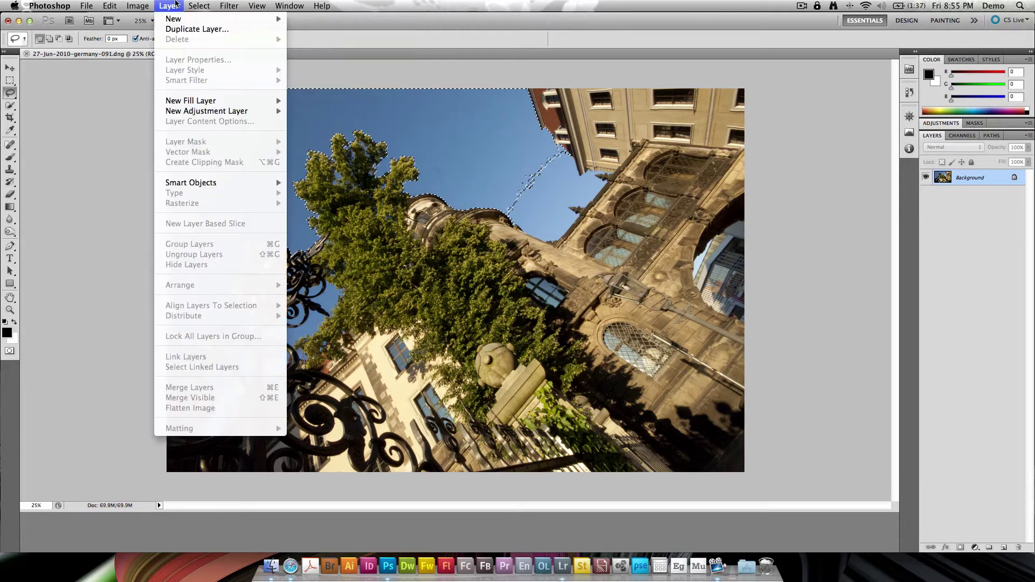
{"action": "mouse_move", "coordinate": [200, 5]}
{"action": "left_click", "coordinate": [205, 161]}
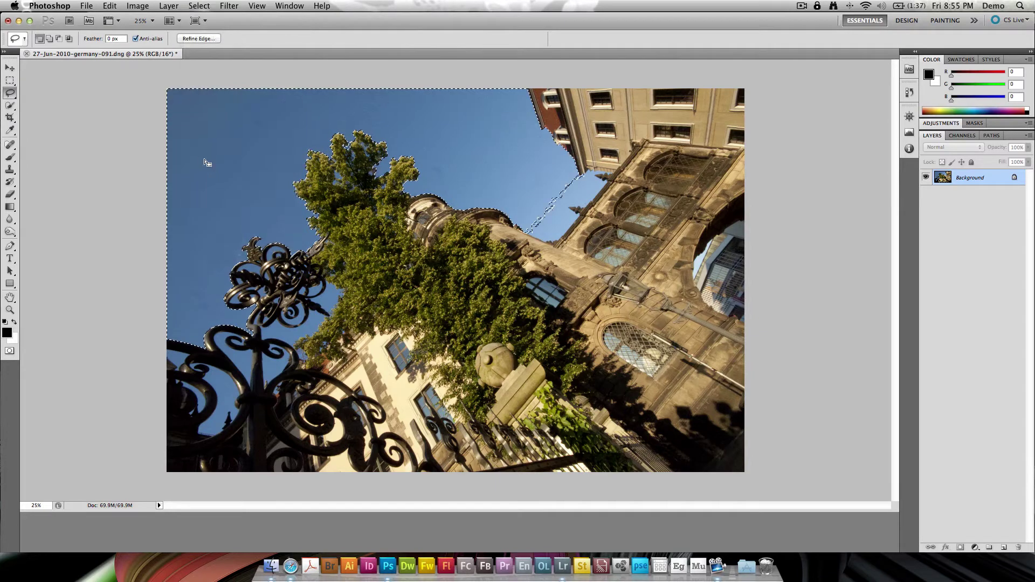
{"action": "left_click", "coordinate": [197, 5]}
{"action": "left_click", "coordinate": [205, 162]}
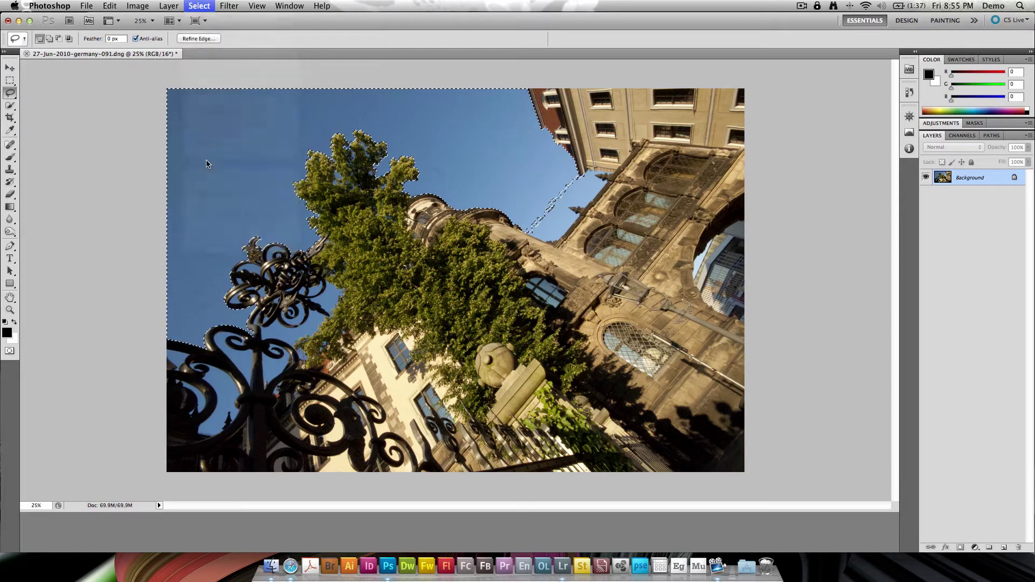
{"action": "left_click", "coordinate": [198, 6]}
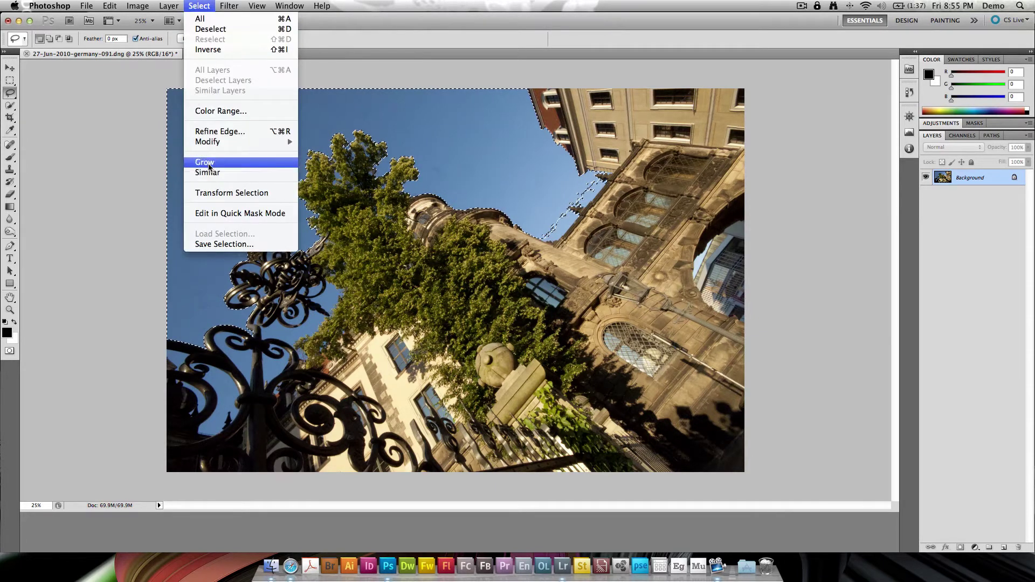
{"action": "left_click", "coordinate": [205, 163]}
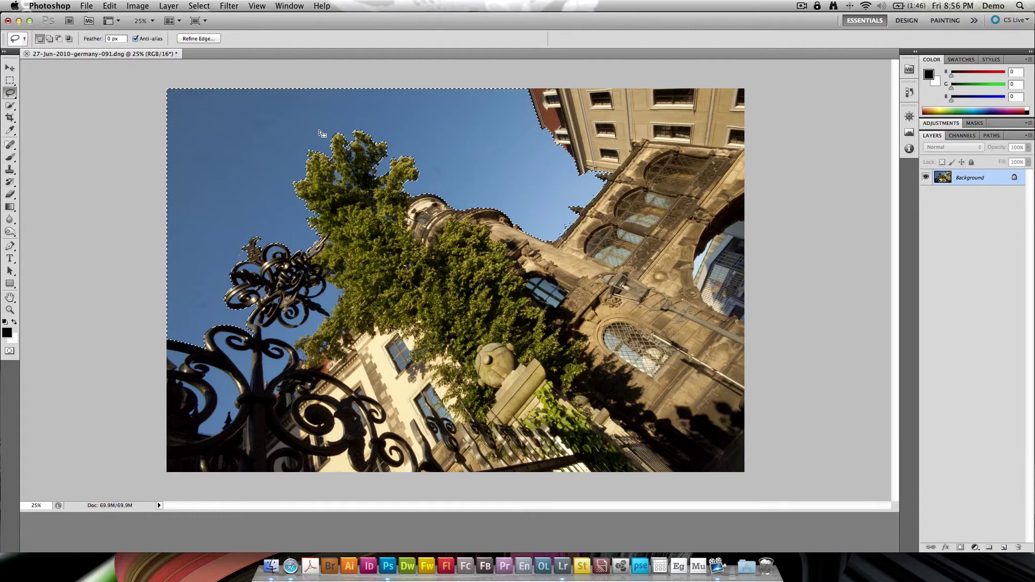
Step: Apply Select > Similar to add all matching blue sky around the gate and building
{"action": "left_click", "coordinate": [189, 6]}
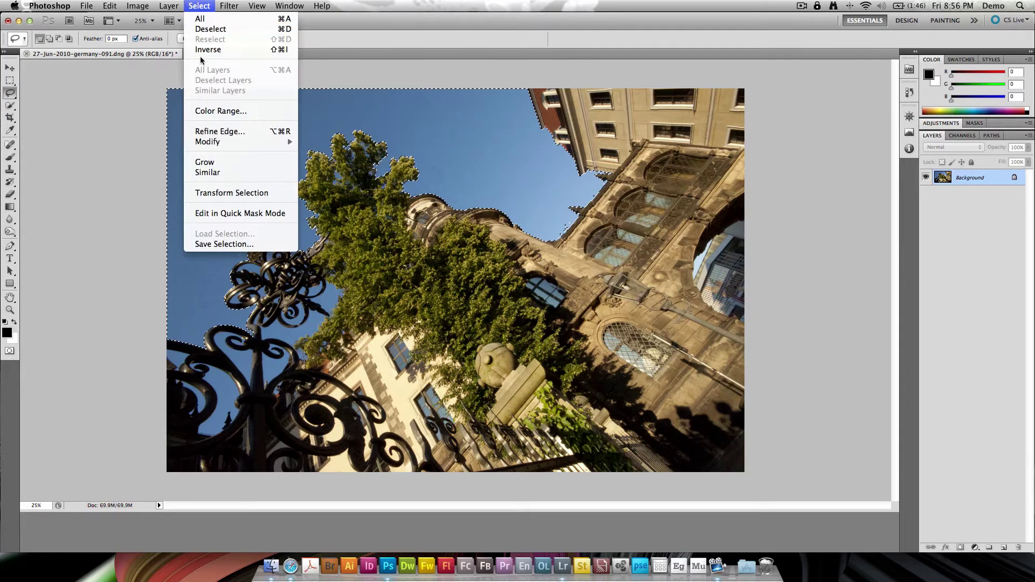
{"action": "left_click", "coordinate": [215, 172]}
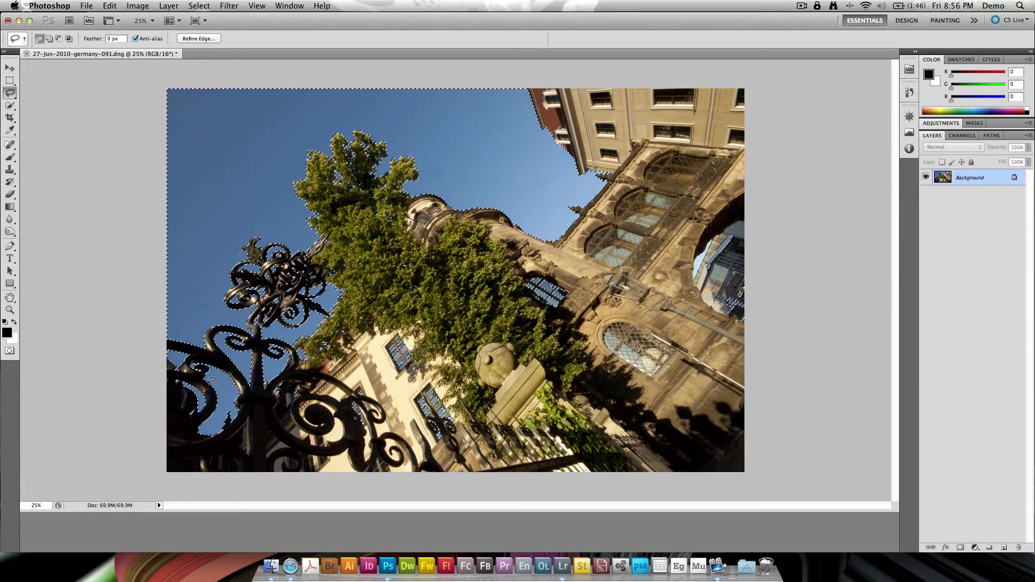
{"action": "key", "text": "v"}
{"action": "key", "text": "super+1"}
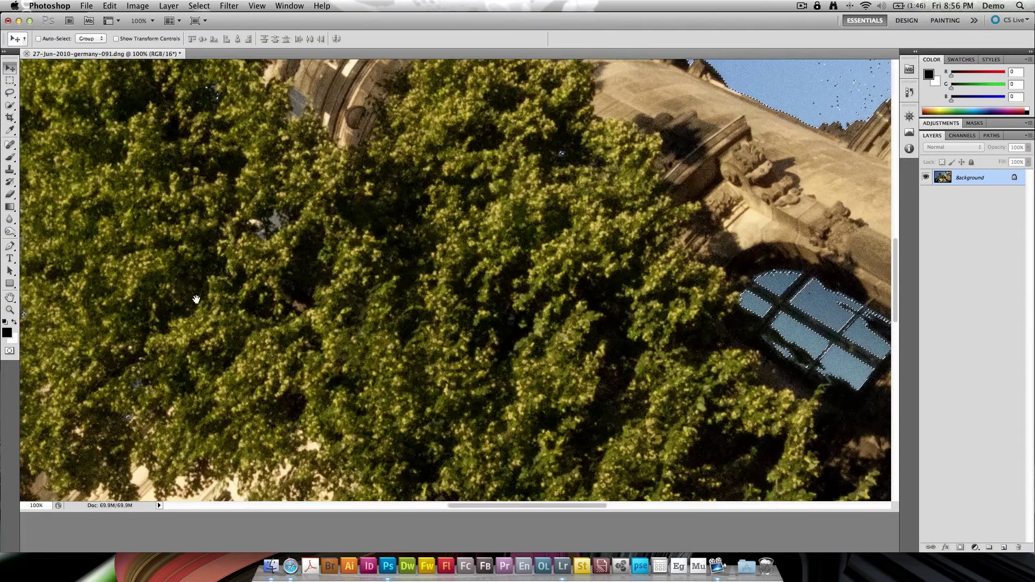
{"action": "left_click_drag", "start_coordinate": [196, 299], "coordinate": [323, 307]}
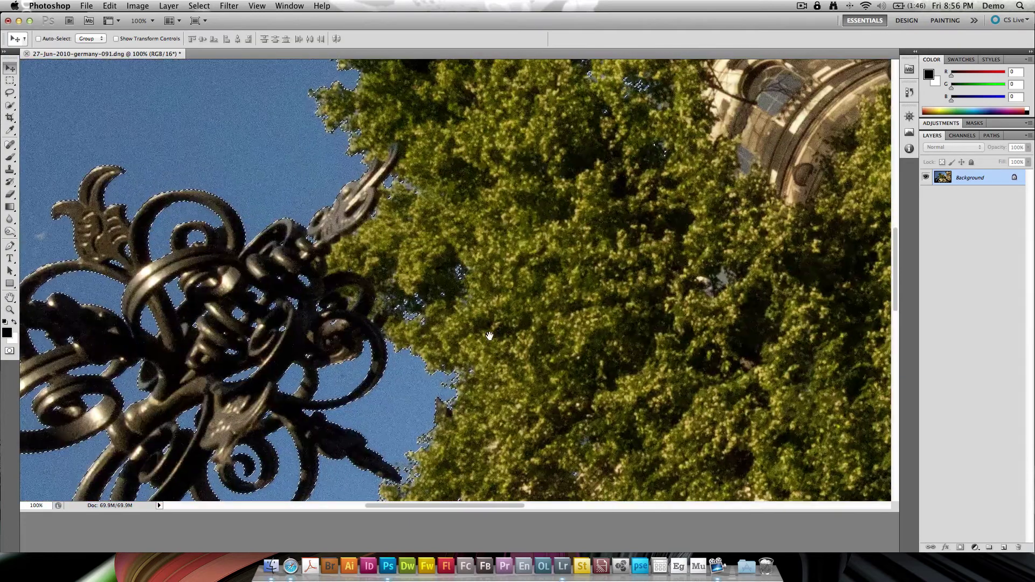
{"action": "left_click", "coordinate": [341, 202], "text": "super"}
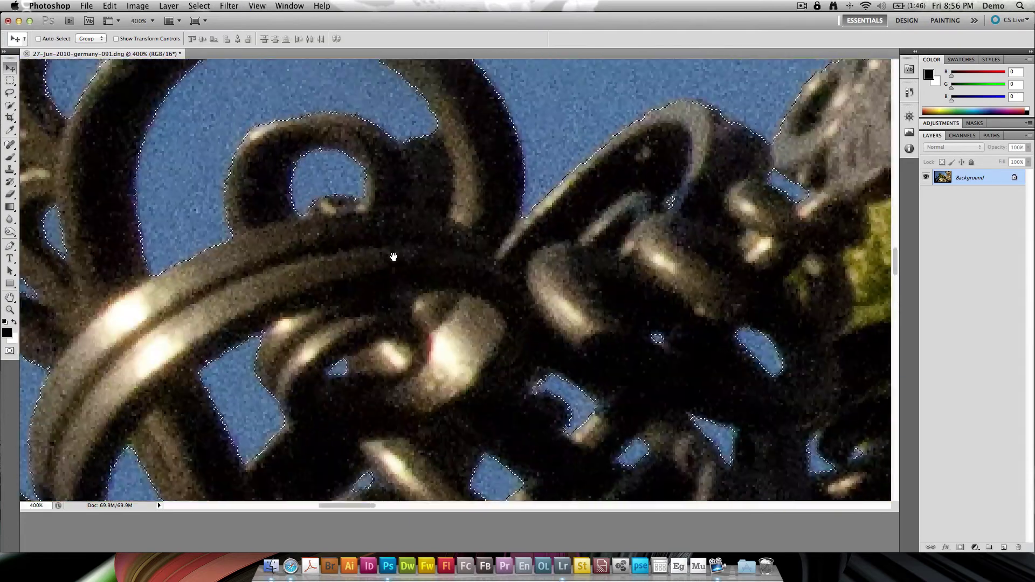
{"action": "left_click_drag", "start_coordinate": [394, 256], "coordinate": [452, 366]}
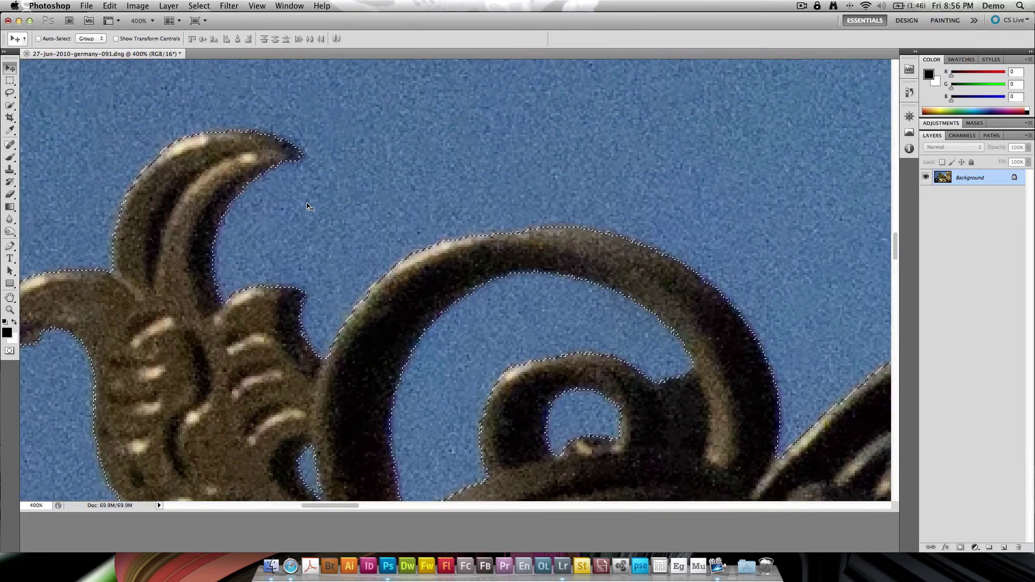
{"action": "left_click_drag", "start_coordinate": [104, 330], "coordinate": [290, 122]}
{"action": "left_click_drag", "start_coordinate": [266, 293], "coordinate": [490, 138]}
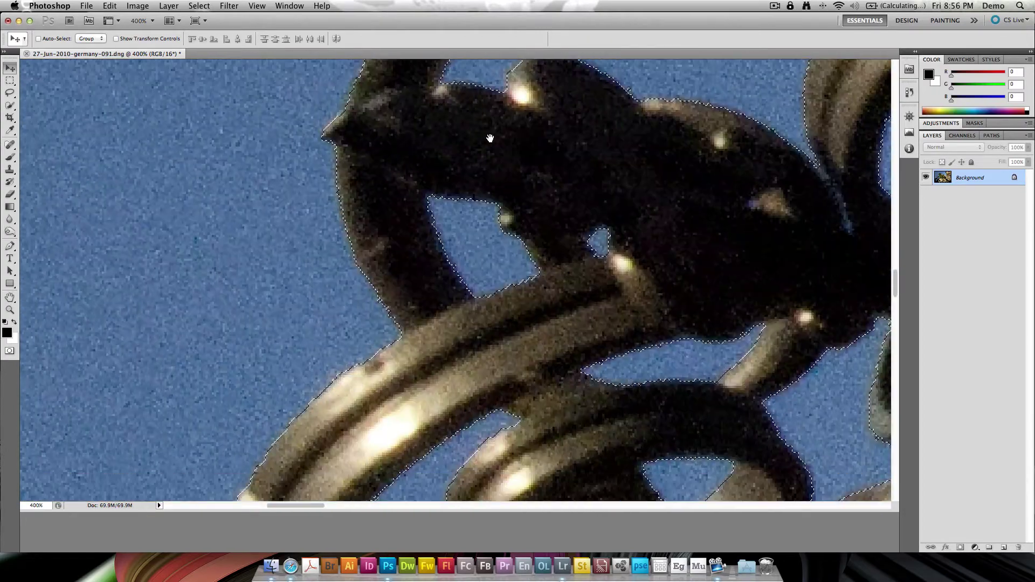
{"action": "key", "text": "super+minus"}
{"action": "key", "text": "super+minus"}
{"action": "key", "text": "super+minus"}
{"action": "key", "text": "super+minus"}
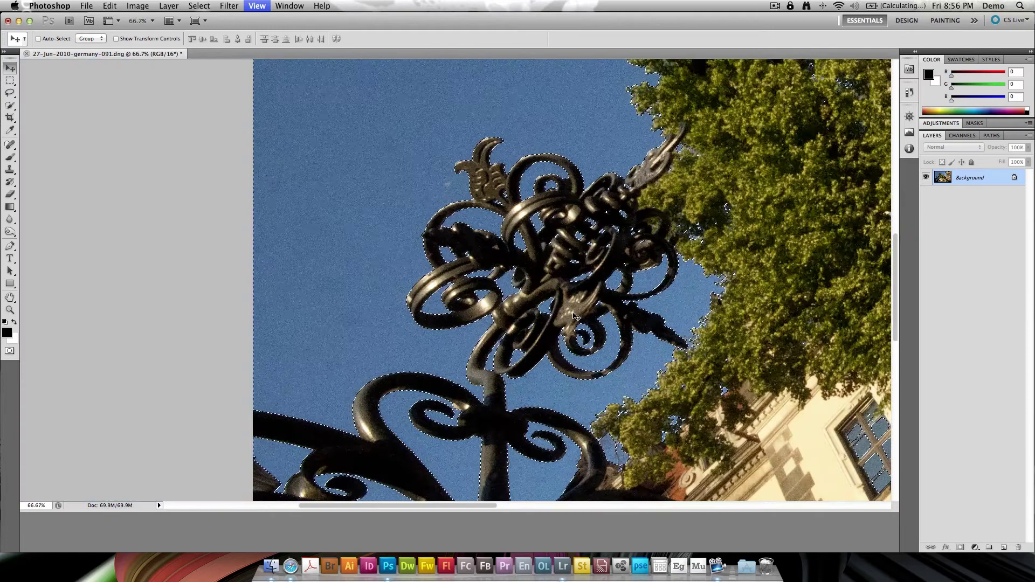
{"action": "key", "text": "super+minus"}
{"action": "left_click_drag", "start_coordinate": [658, 333], "coordinate": [440, 204]}
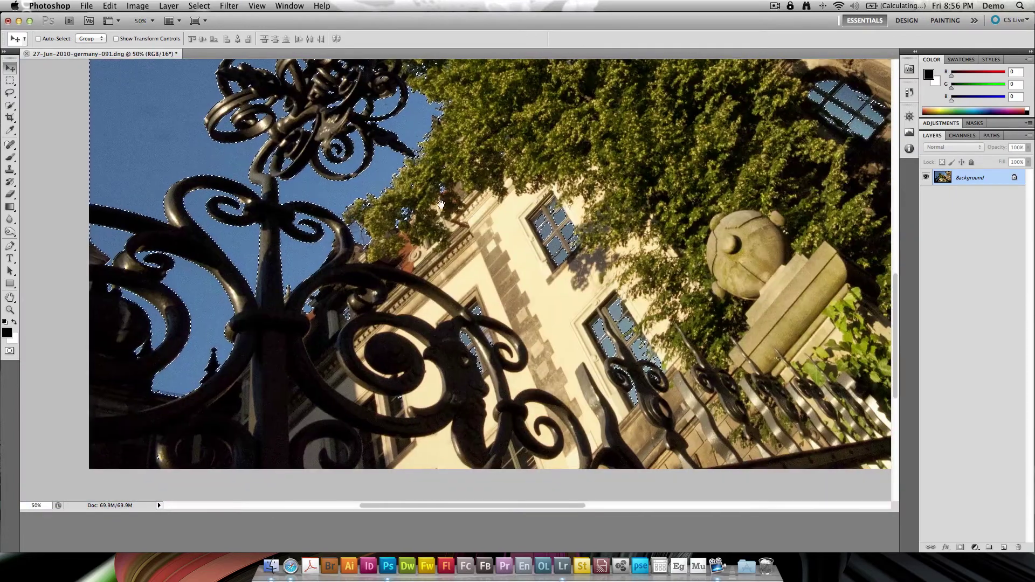
{"action": "key", "text": "super+plus"}
{"action": "key", "text": "super+plus"}
{"action": "key", "text": "super+plus"}
{"action": "key", "text": "super+plus"}
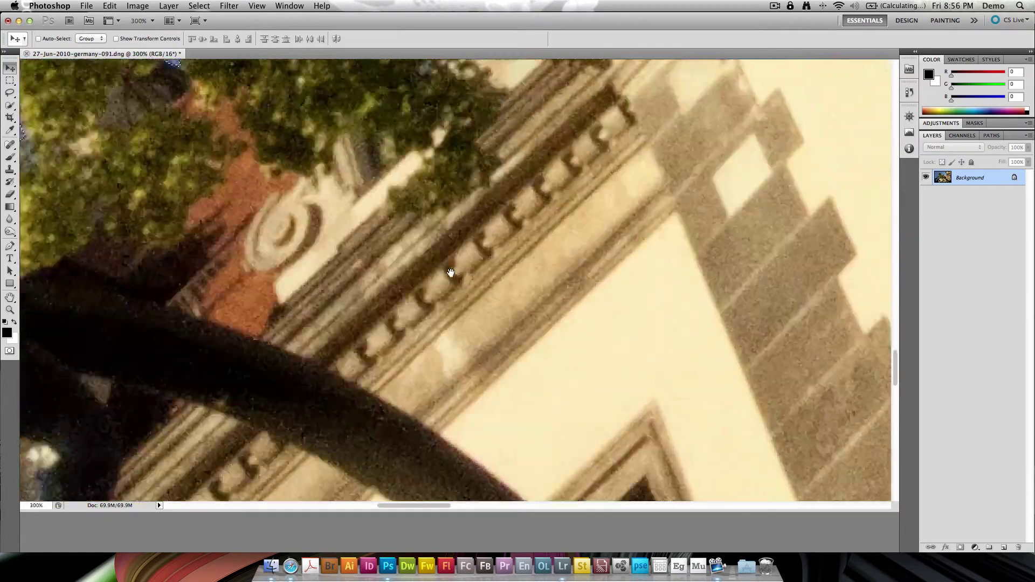
{"action": "left_click_drag", "start_coordinate": [450, 272], "coordinate": [323, 272]}
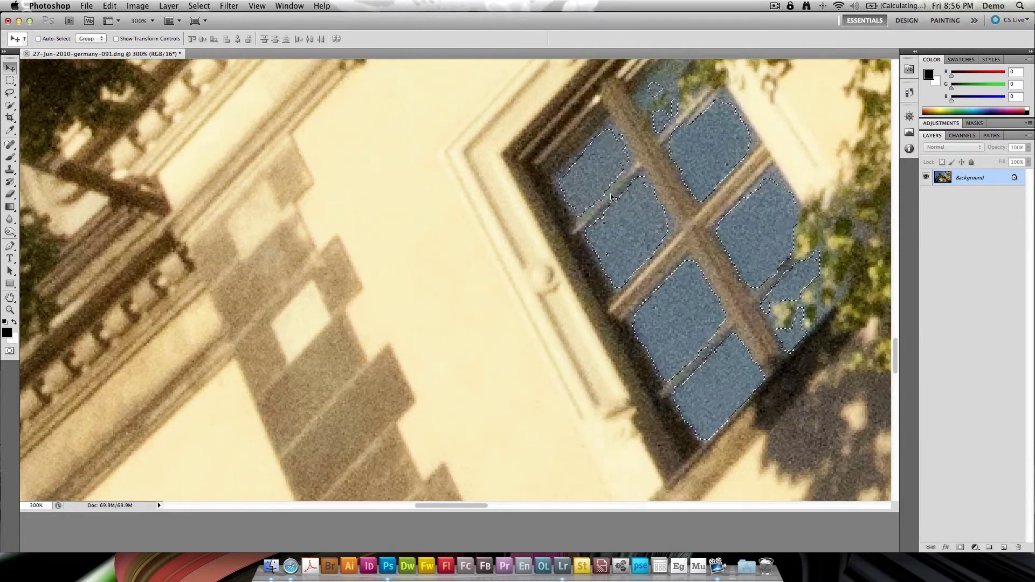
{"action": "left_click_drag", "start_coordinate": [717, 116], "coordinate": [607, 219]}
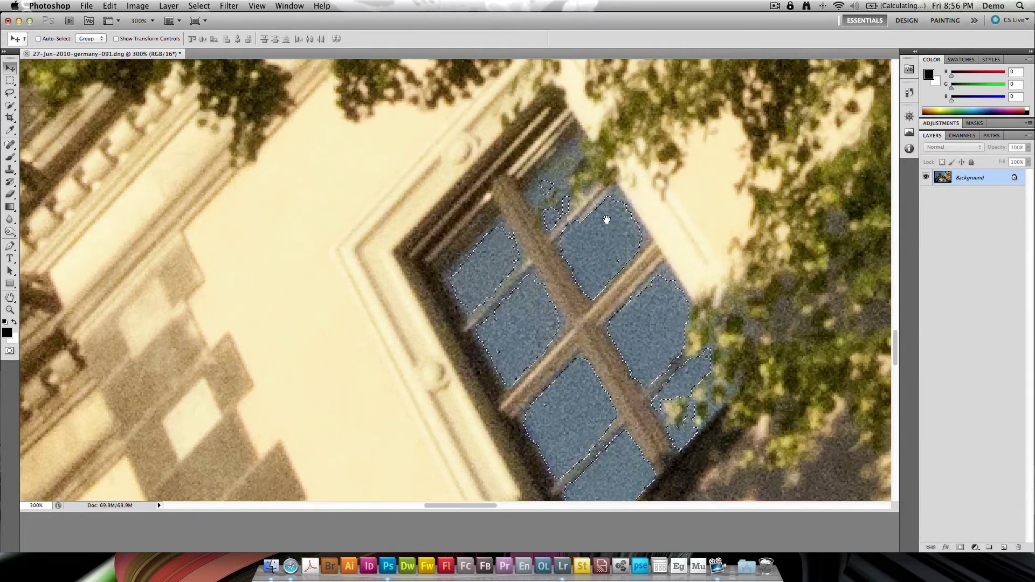
{"action": "scroll", "coordinate": [606, 219], "scroll_direction": "down", "scroll_amount": 6}
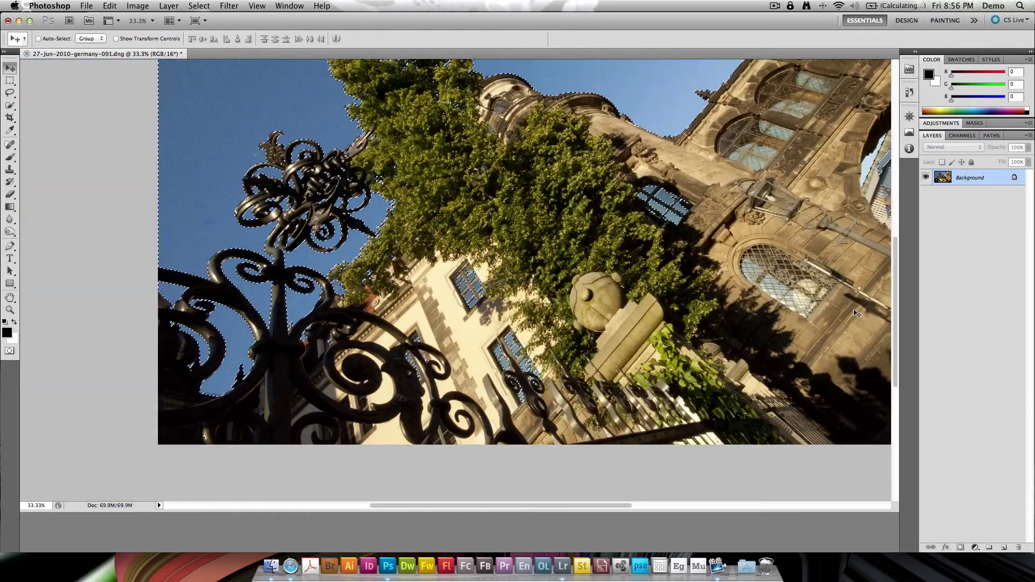
Step: Copy the sky selection to Layer 1 with Cmd+J and invert it to tan with Cmd+I
{"action": "scroll", "coordinate": [662, 298], "scroll_direction": "up", "scroll_amount": 5}
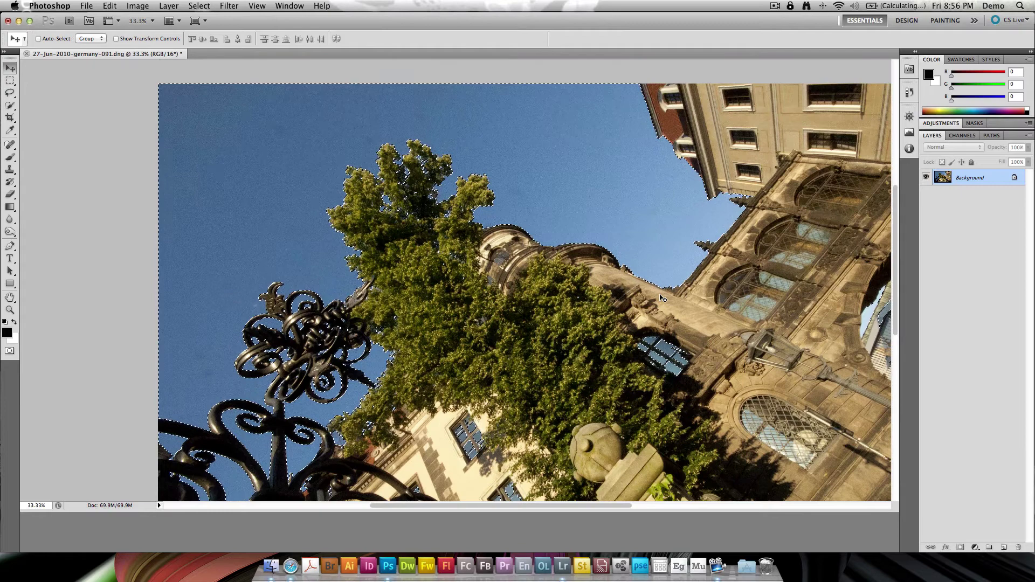
{"action": "key", "text": "super+j"}
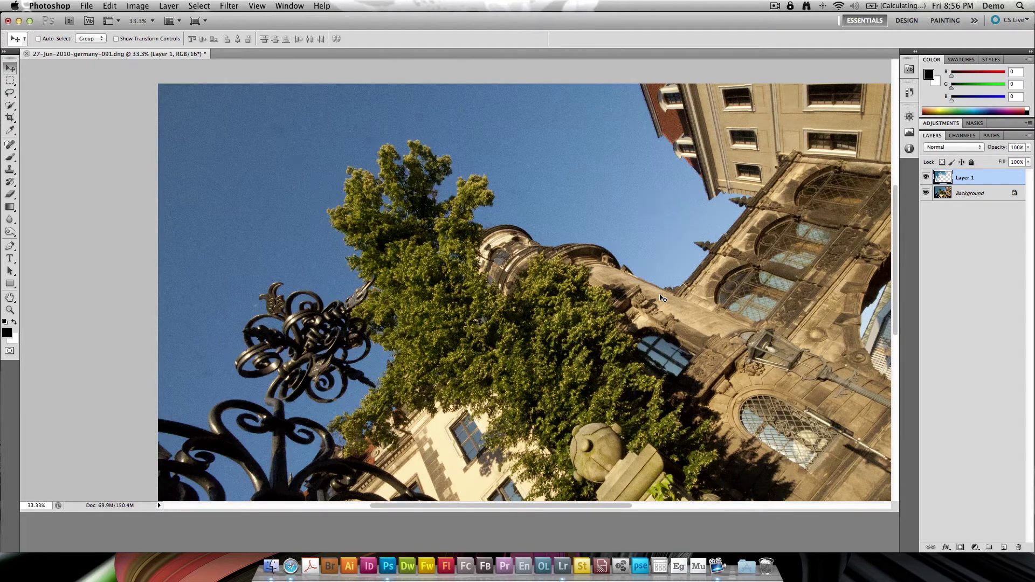
{"action": "key", "text": "super+i"}
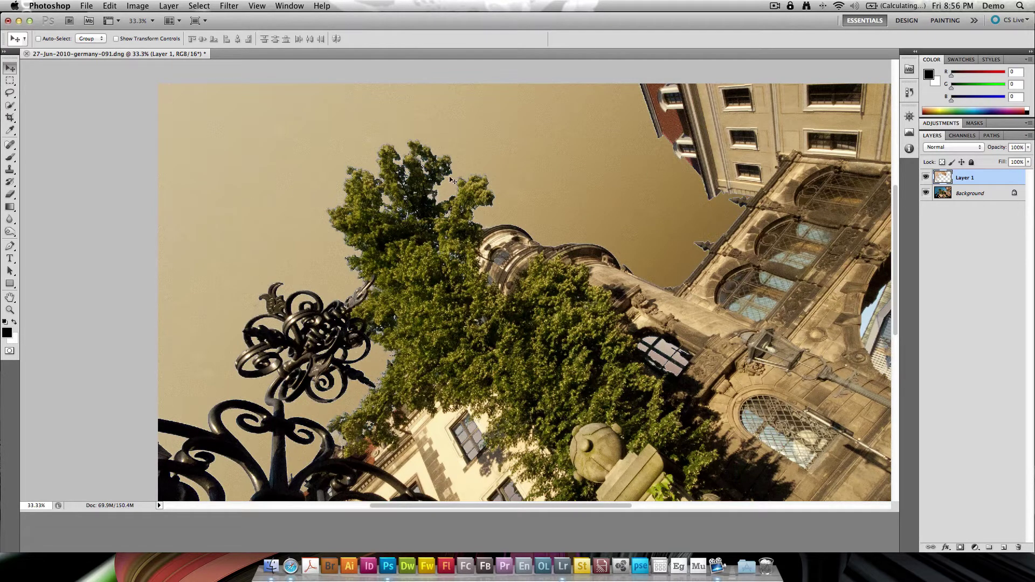
{"action": "scroll", "coordinate": [536, 238], "scroll_direction": "down", "scroll_amount": 5}
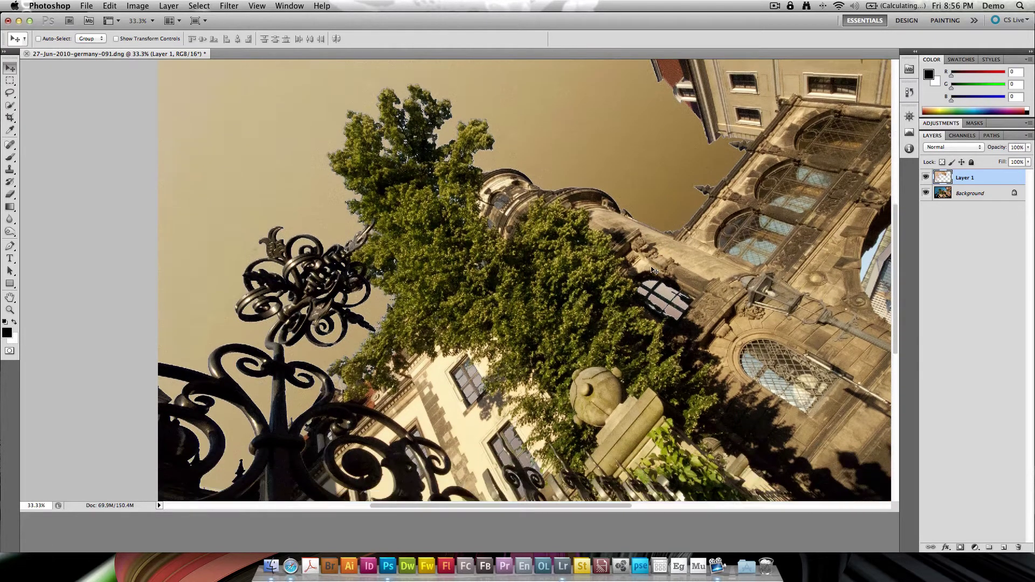
{"action": "scroll", "coordinate": [652, 268], "scroll_direction": "up", "scroll_amount": 5}
{"action": "scroll", "coordinate": [652, 267], "scroll_direction": "right", "scroll_amount": 3}
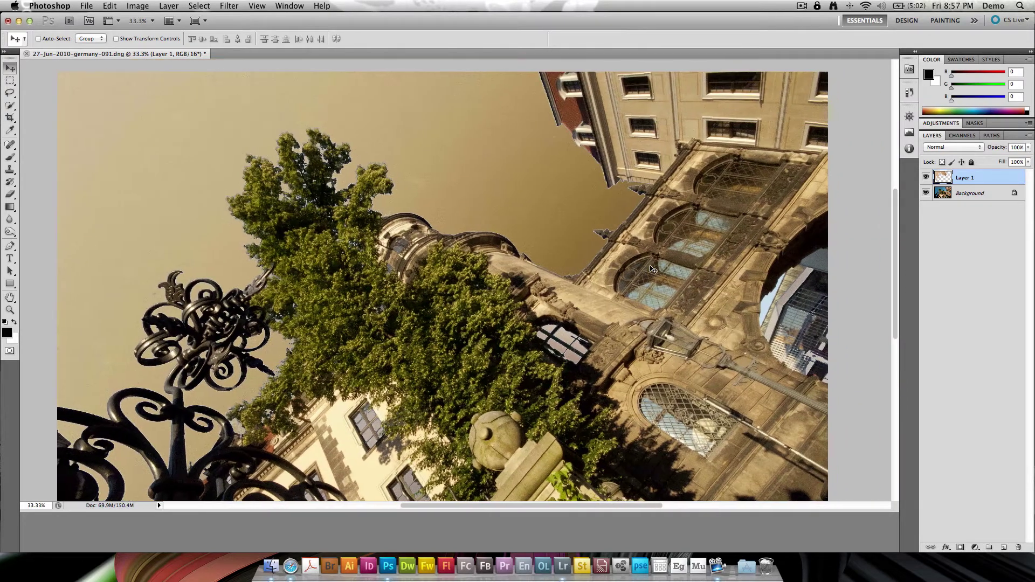
{"action": "scroll", "coordinate": [652, 267], "scroll_direction": "left", "scroll_amount": 3}
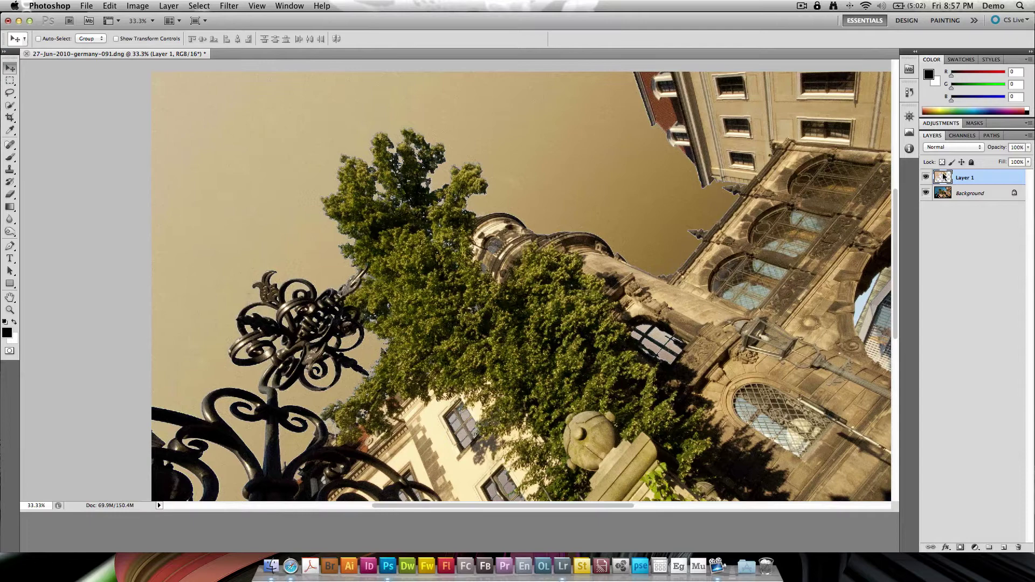
Step: Undo the tan inversion and Layer 1, then pick the Rectangular Marquee tool
{"action": "key", "text": "super+alt+z"}
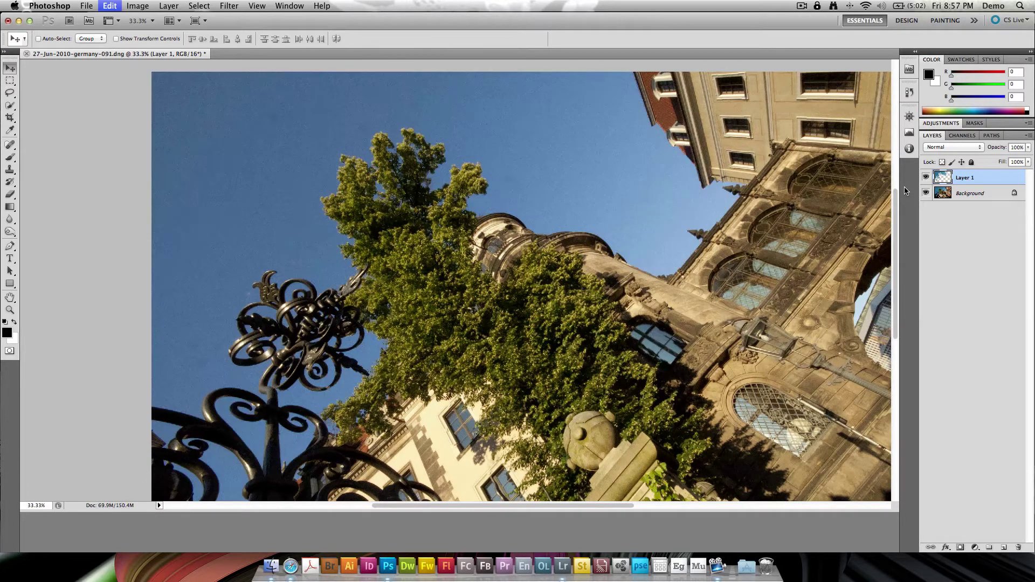
{"action": "key", "text": "super+alt+z"}
{"action": "key", "text": "super+shift+z"}
{"action": "key", "text": "super+alt+z"}
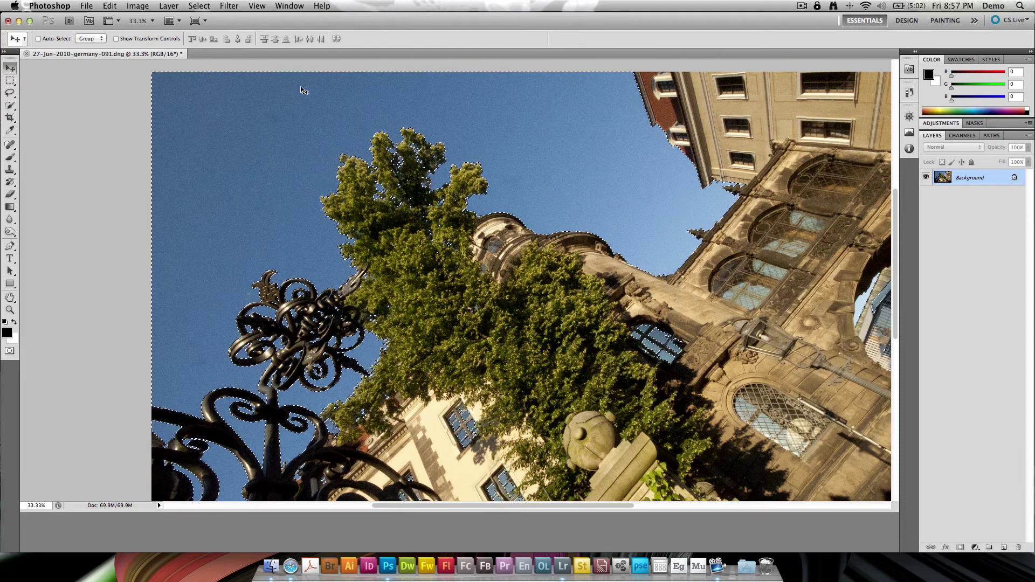
{"action": "left_click", "coordinate": [10, 81]}
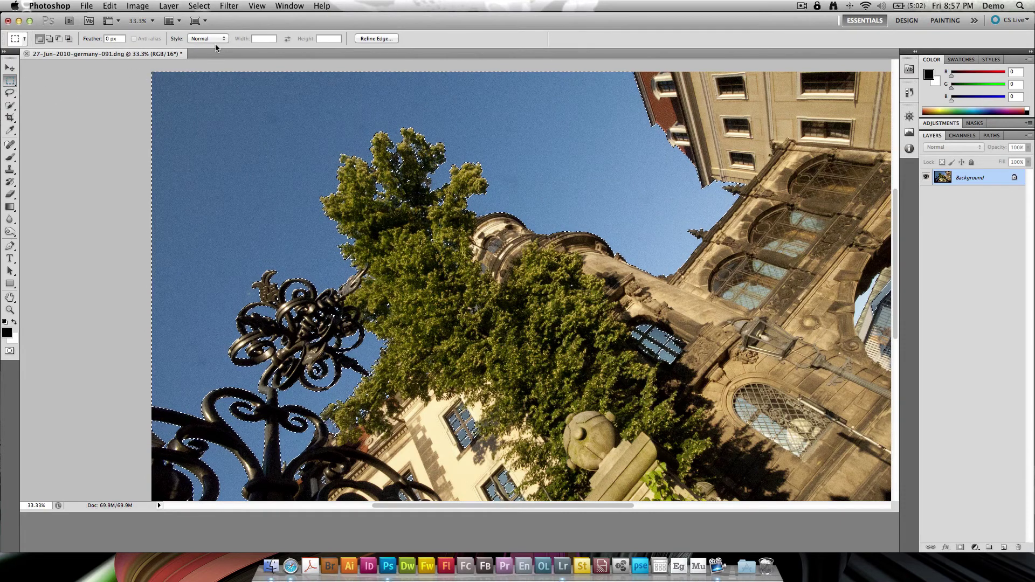
Step: Preview the sky selection in Refine Edge on black, then cancel without changes
{"action": "left_click", "coordinate": [379, 38]}
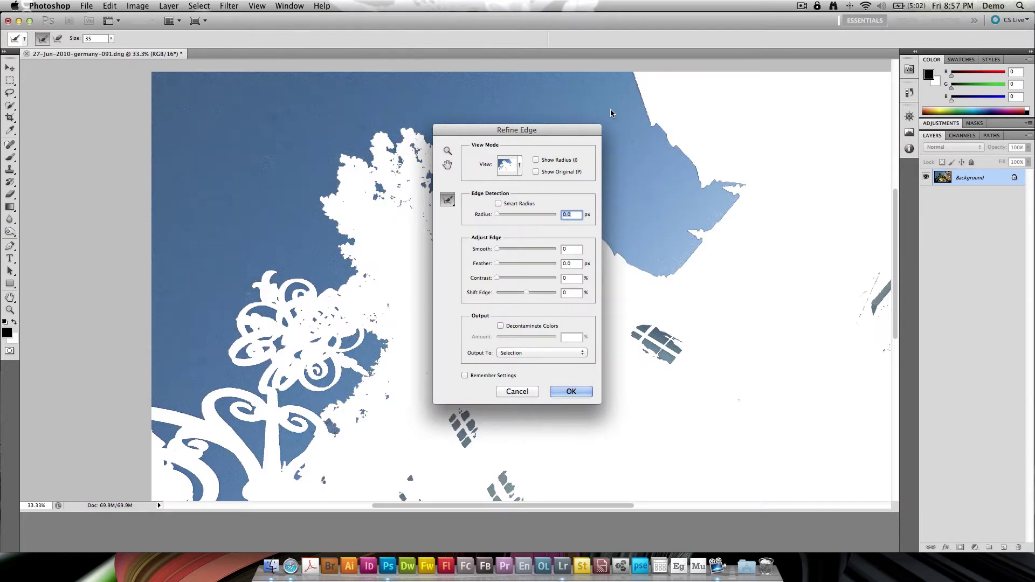
{"action": "left_click_drag", "start_coordinate": [549, 129], "coordinate": [683, 97]}
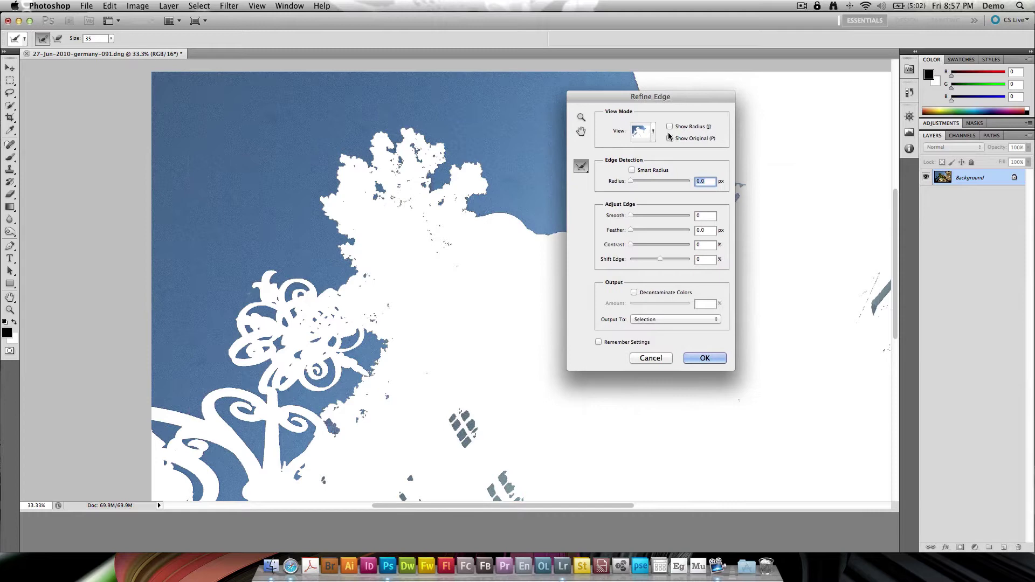
{"action": "left_click", "coordinate": [653, 142]}
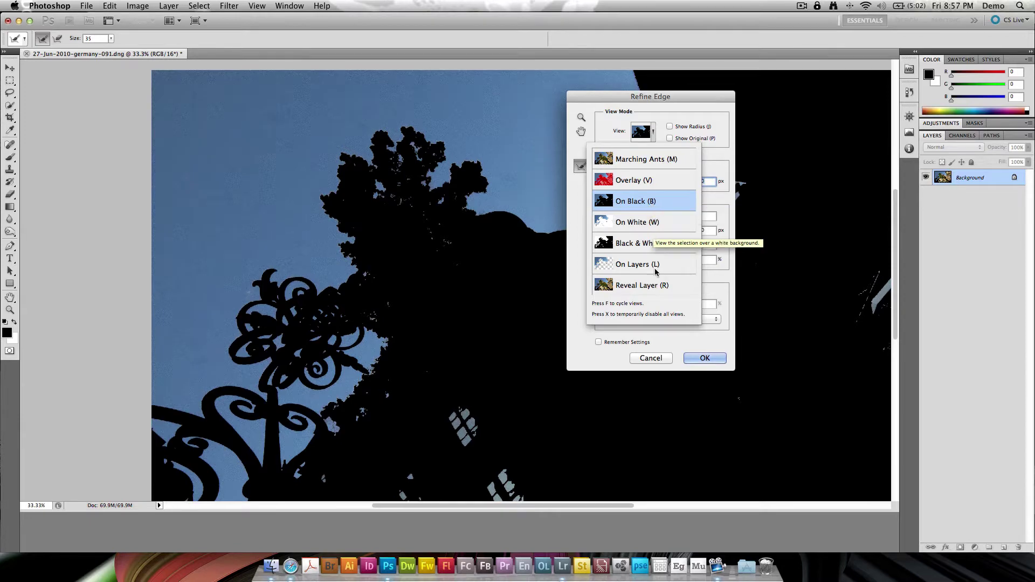
{"action": "left_click", "coordinate": [636, 201]}
{"action": "left_click", "coordinate": [651, 358]}
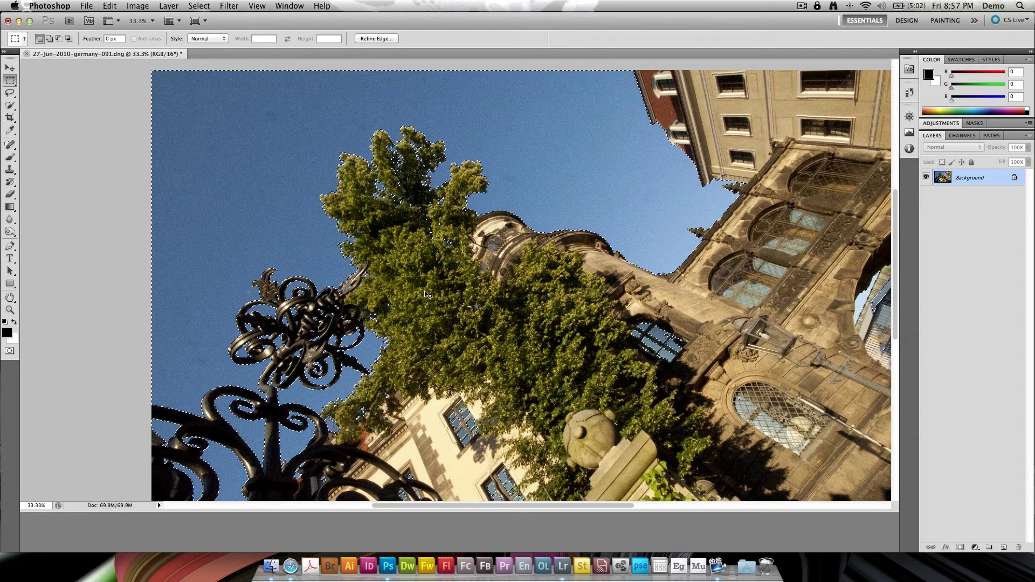
Step: Undo an accidental colour invert and apply Select > Inverse to select the building and fence
{"action": "key", "text": "super+i"}
{"action": "key", "text": "super+z"}
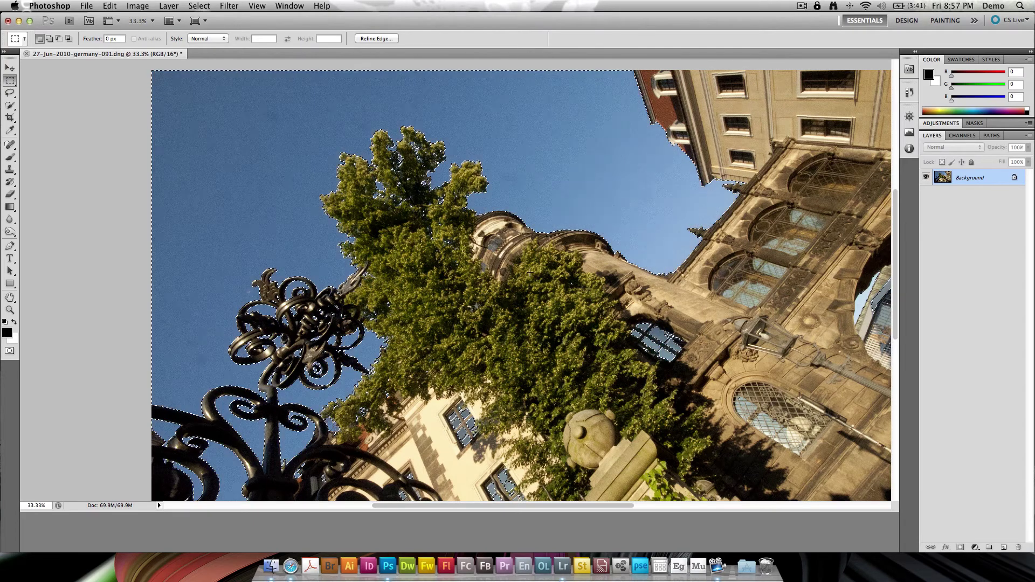
{"action": "left_click", "coordinate": [200, 9]}
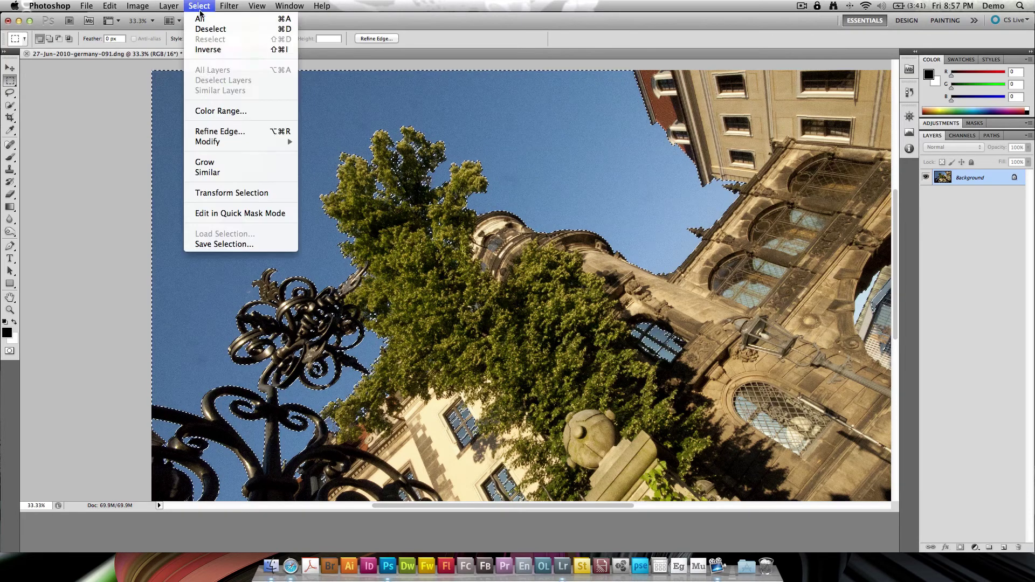
{"action": "left_click", "coordinate": [235, 49]}
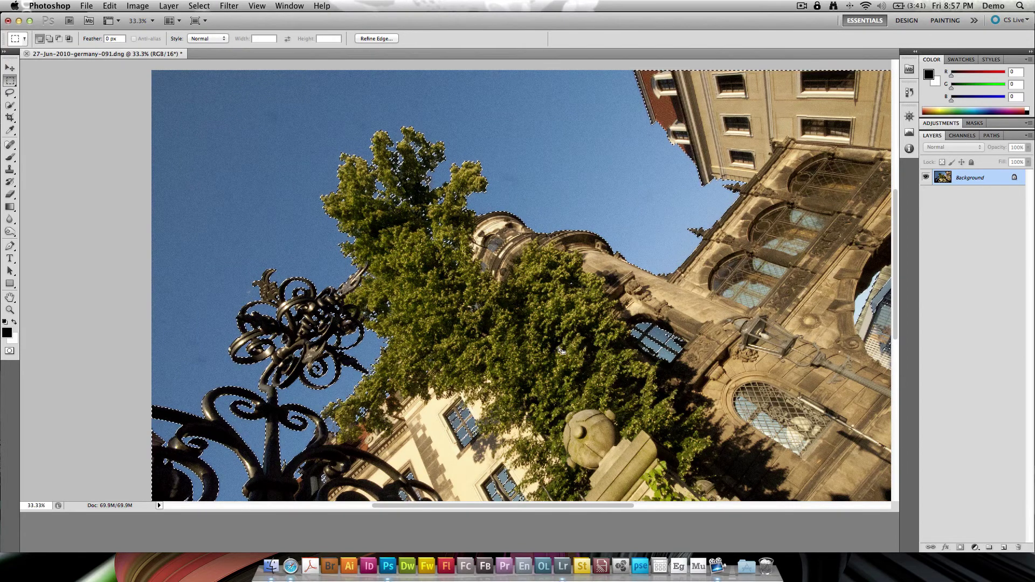
{"action": "left_click", "coordinate": [375, 39]}
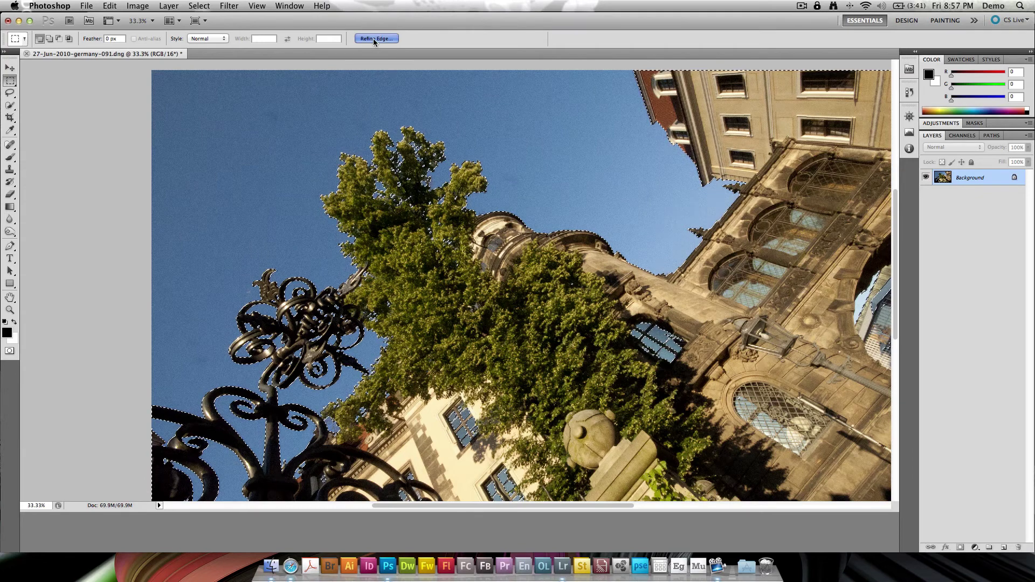
Step: Refine the edge on black with Smart Radius at 4.4 px and Shift Edge -69%, then apply
{"action": "left_click_drag", "start_coordinate": [628, 101], "coordinate": [712, 124]}
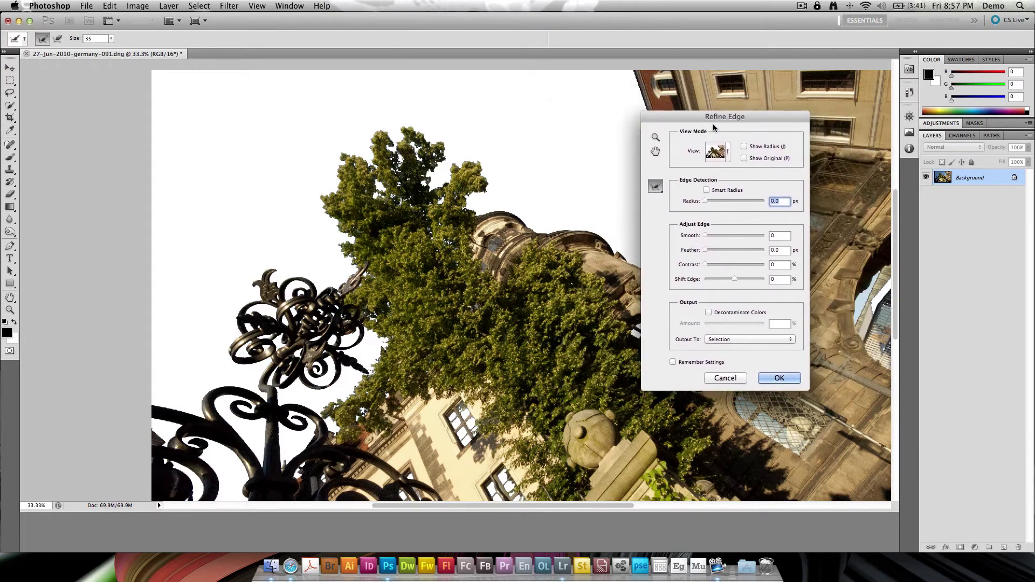
{"action": "left_click", "coordinate": [721, 153]}
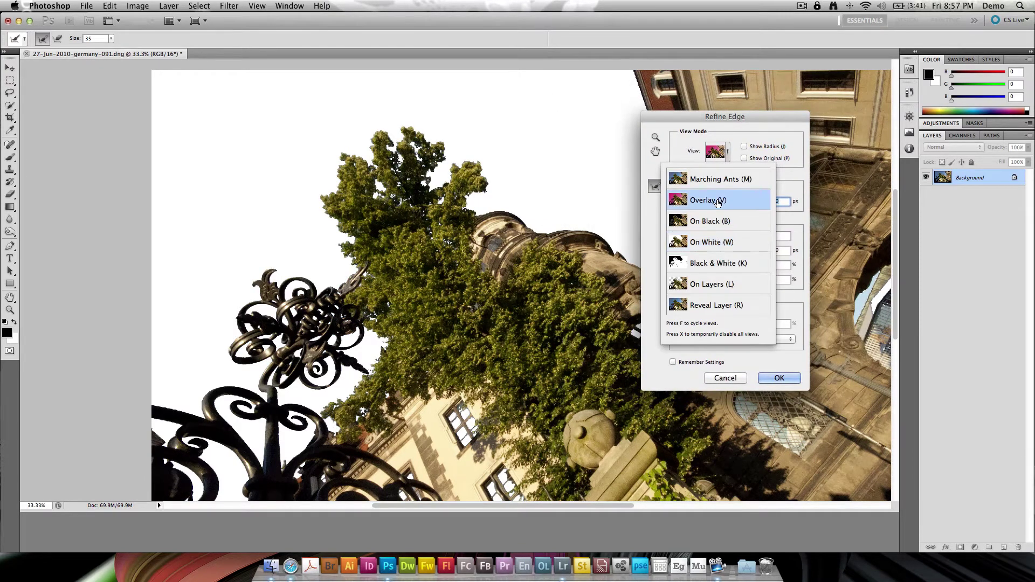
{"action": "left_click", "coordinate": [799, 315]}
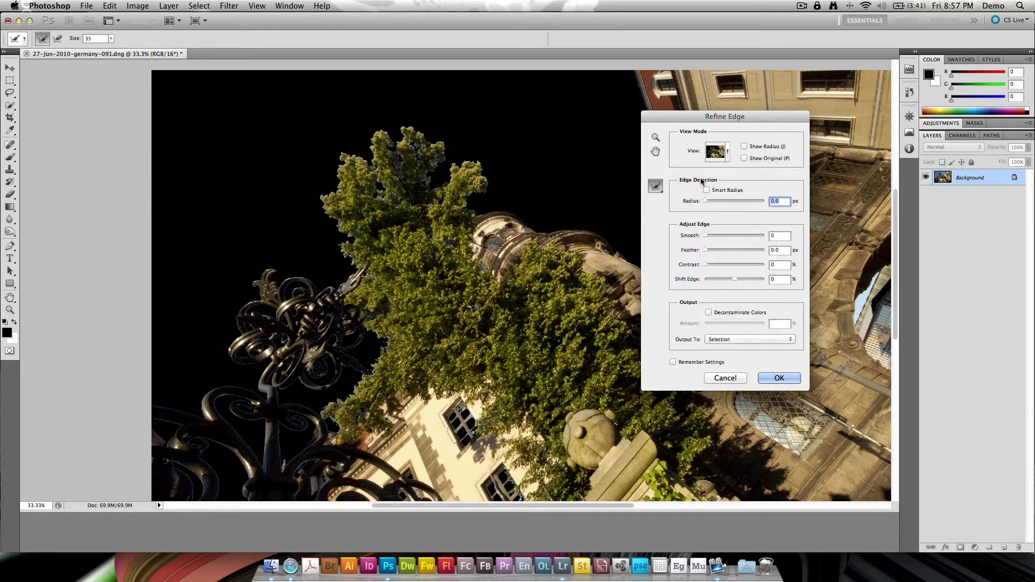
{"action": "left_click_drag", "start_coordinate": [705, 119], "coordinate": [775, 230]}
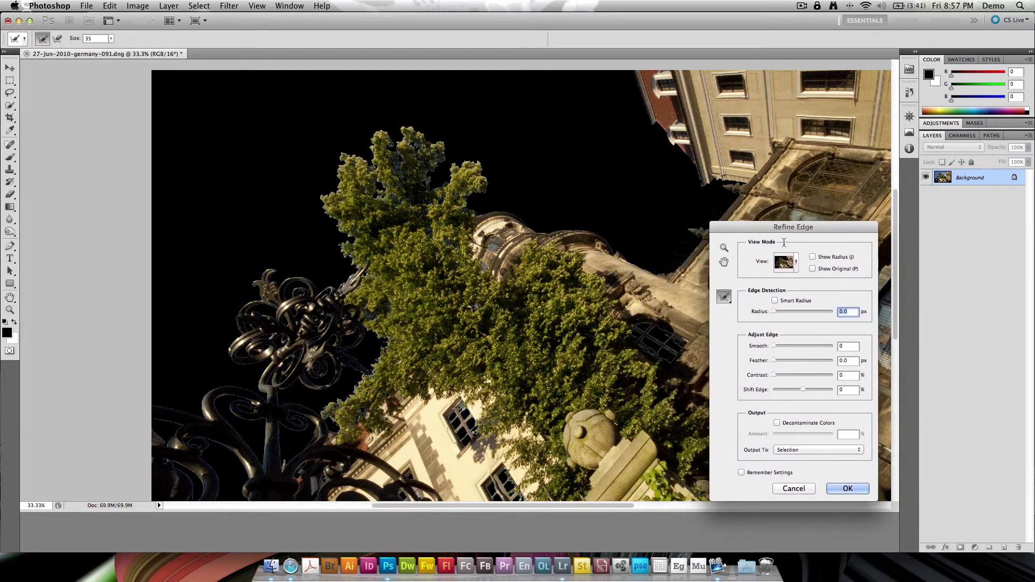
{"action": "left_click", "coordinate": [775, 301]}
{"action": "left_click_drag", "start_coordinate": [774, 312], "coordinate": [802, 312]}
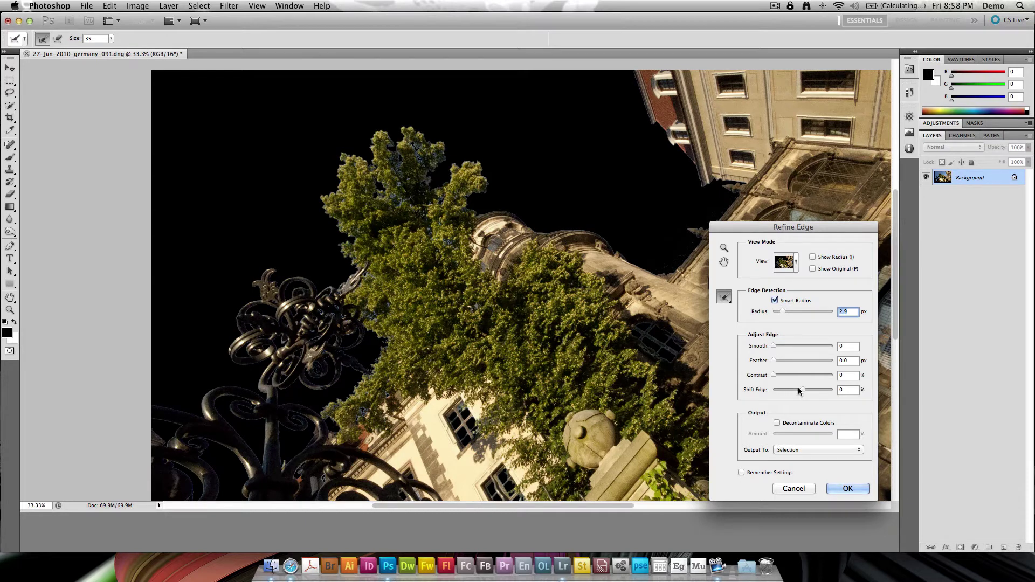
{"action": "left_click_drag", "start_coordinate": [803, 390], "coordinate": [782, 393]}
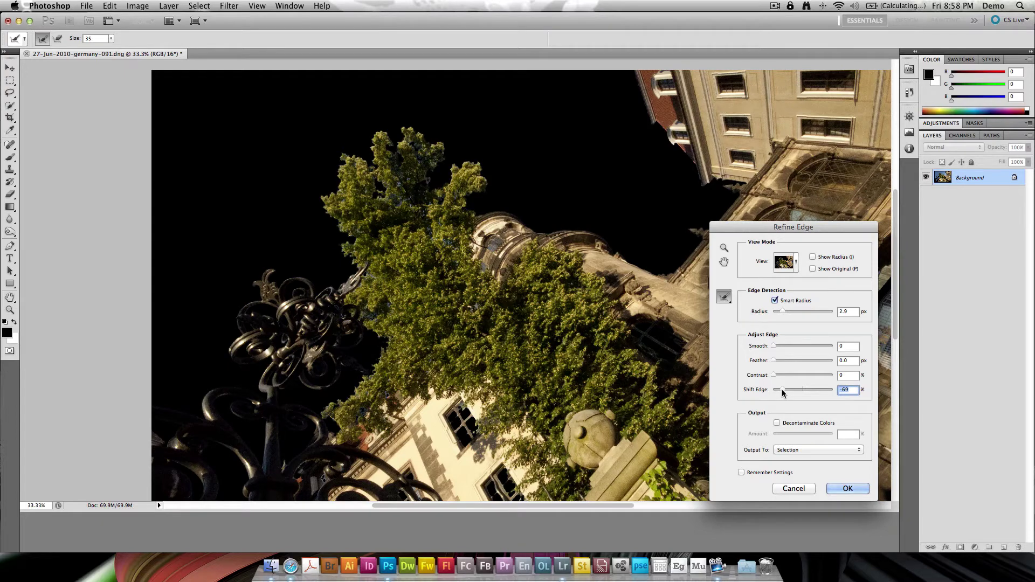
{"action": "left_click", "coordinate": [786, 311]}
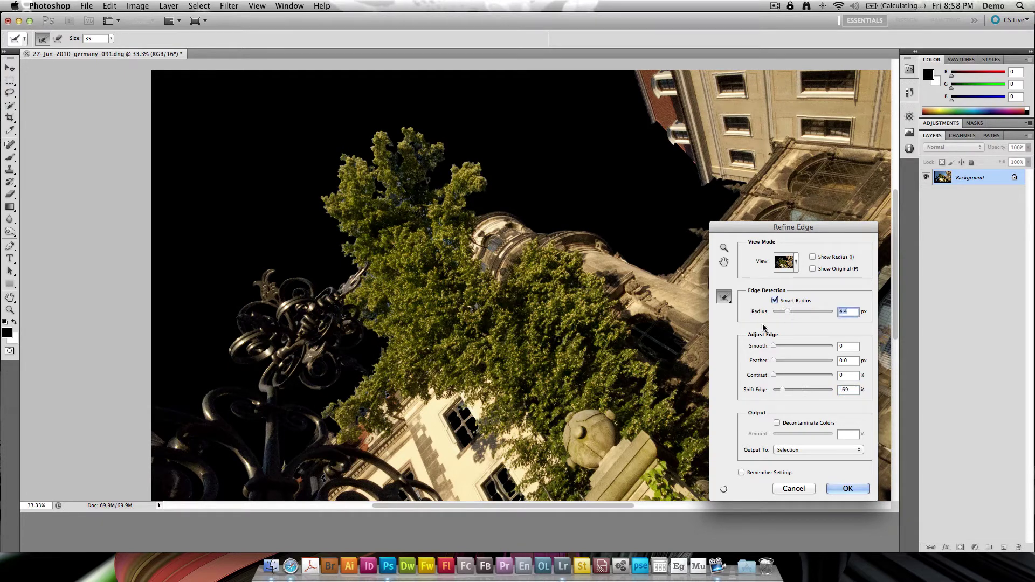
{"action": "left_click", "coordinate": [837, 490]}
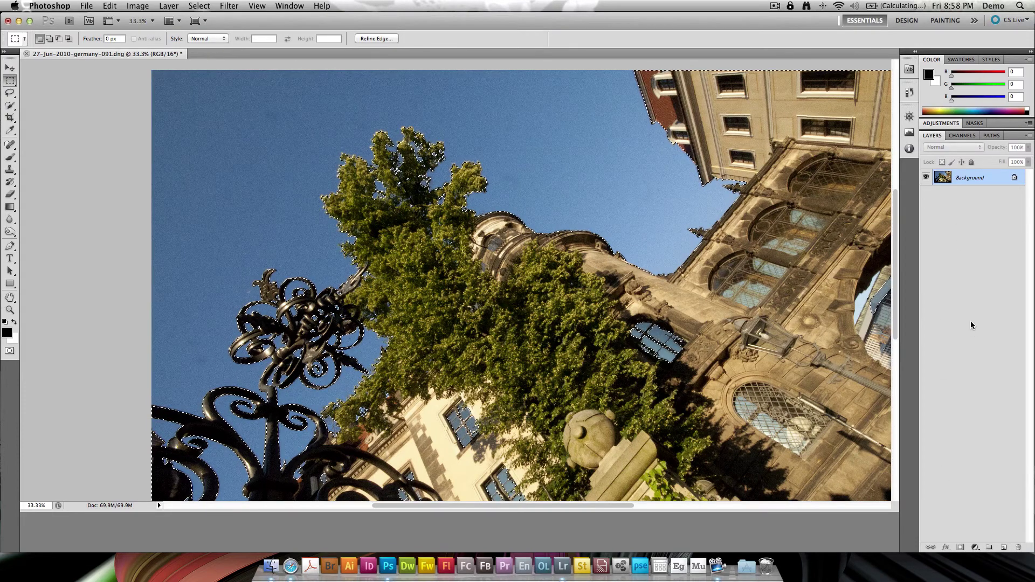
Step: Inverse the selection back to the sky, copy it to Layer 1, and invert it to tan
{"action": "key", "text": "super+shift+i"}
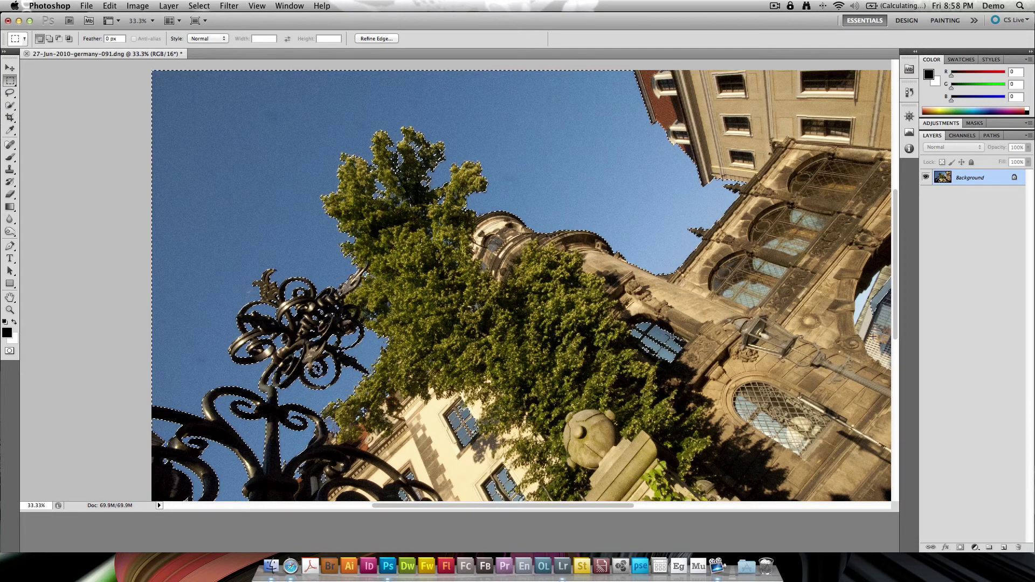
{"action": "key", "text": "super+j"}
{"action": "key", "text": "super+i"}
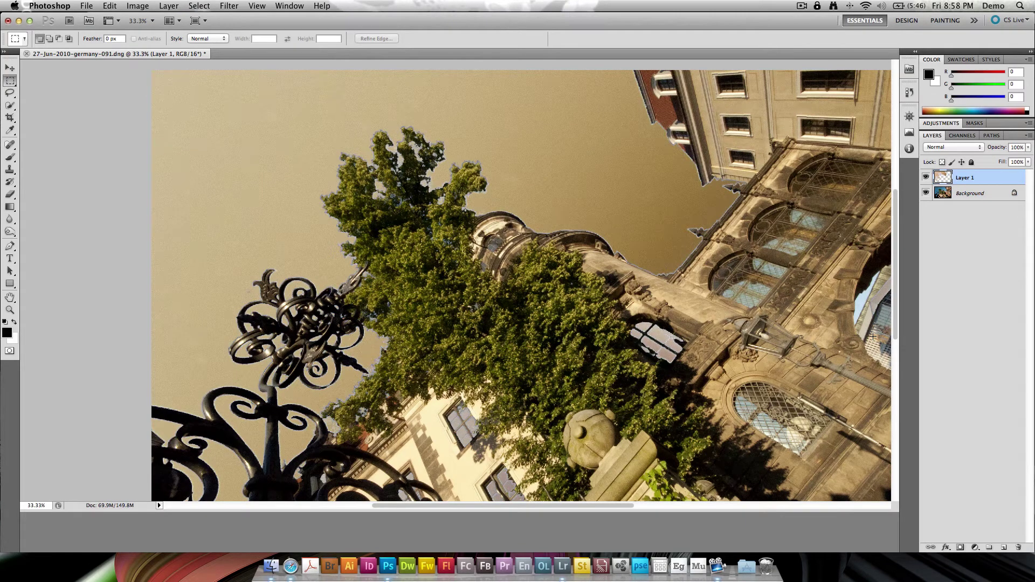
{"action": "key", "text": "super+i"}
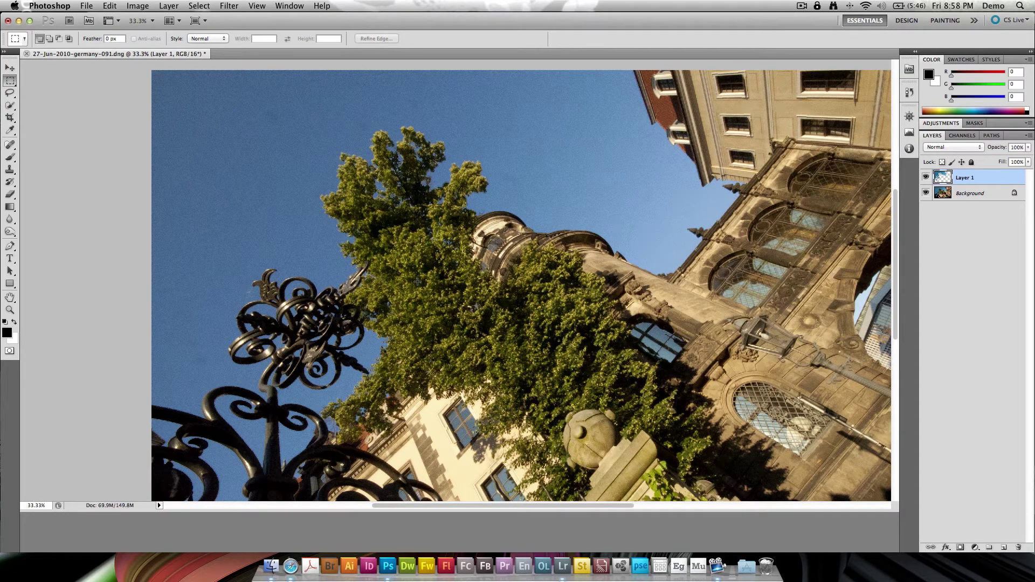
{"action": "key", "text": "super+z"}
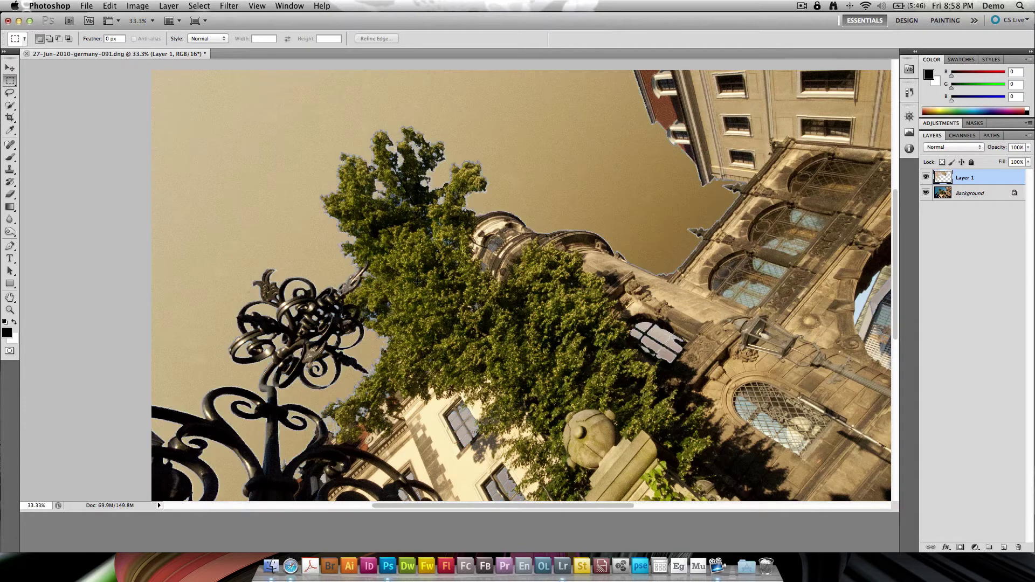
{"action": "scroll", "coordinate": [336, 69], "scroll_direction": "up", "scroll_amount": 10}
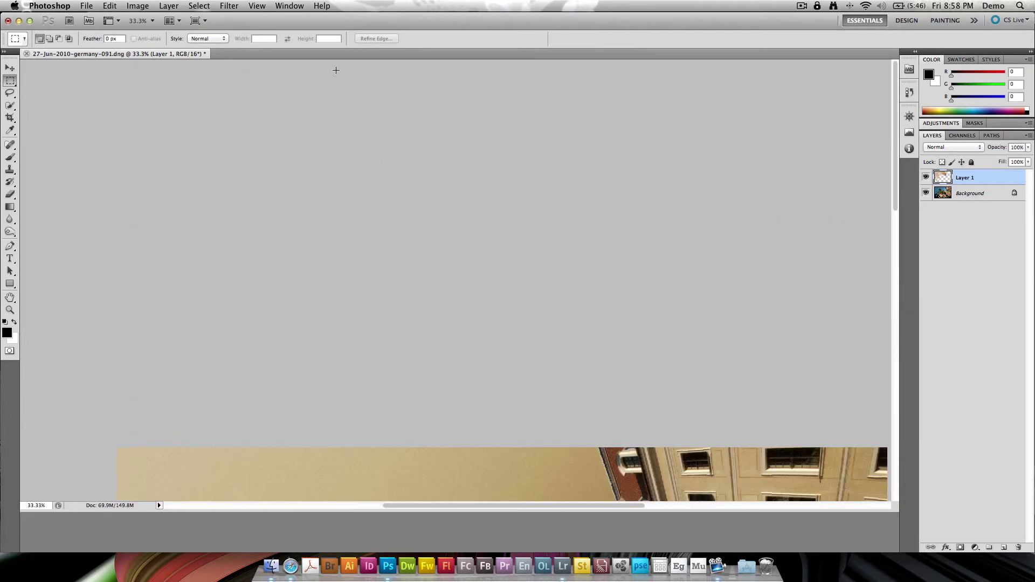
{"action": "scroll", "coordinate": [347, 81], "scroll_direction": "down", "scroll_amount": 10}
{"action": "scroll", "coordinate": [375, 100], "scroll_direction": "right", "scroll_amount": 5}
{"action": "scroll", "coordinate": [375, 100], "scroll_direction": "left", "scroll_amount": 5}
{"action": "scroll", "coordinate": [374, 100], "scroll_direction": "up", "scroll_amount": 3}
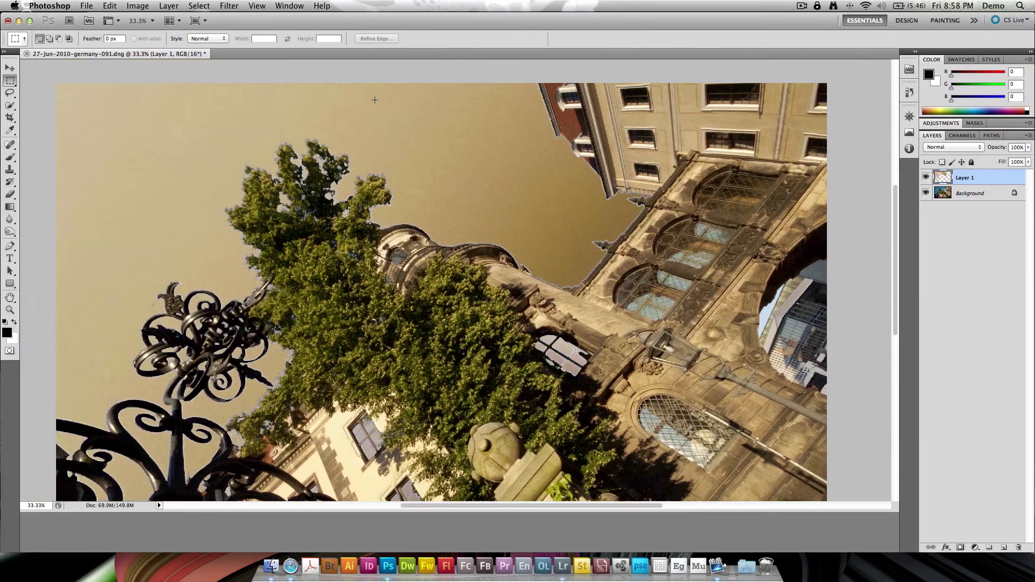
{"action": "scroll", "coordinate": [375, 100], "scroll_direction": "down", "scroll_amount": 5}
{"action": "scroll", "coordinate": [375, 100], "scroll_direction": "right", "scroll_amount": 3}
{"action": "scroll", "coordinate": [374, 99], "scroll_direction": "up", "scroll_amount": 2}
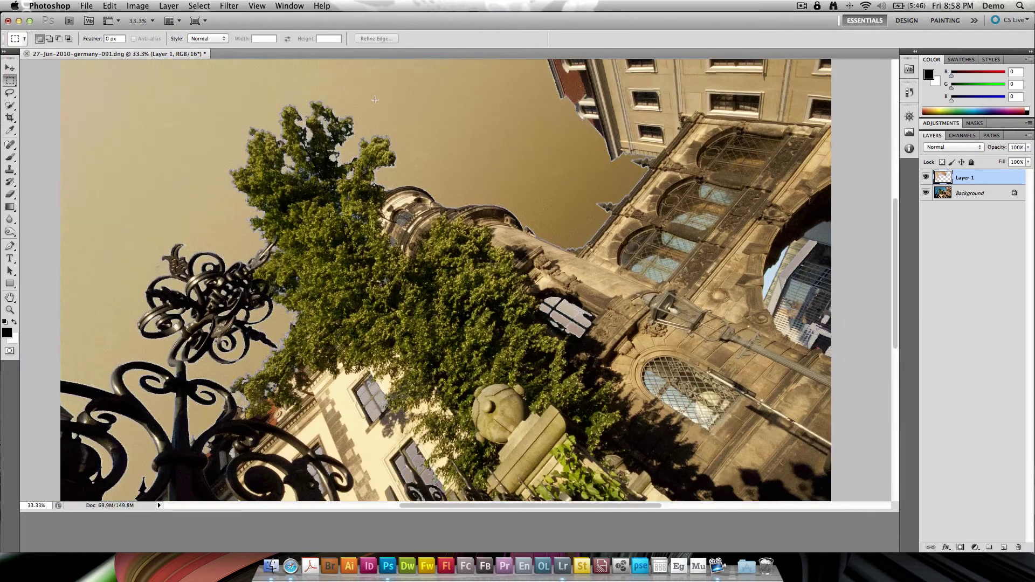
{"action": "scroll", "coordinate": [375, 100], "scroll_direction": "down", "scroll_amount": 1}
{"action": "scroll", "coordinate": [375, 99], "scroll_direction": "up", "scroll_amount": 7}
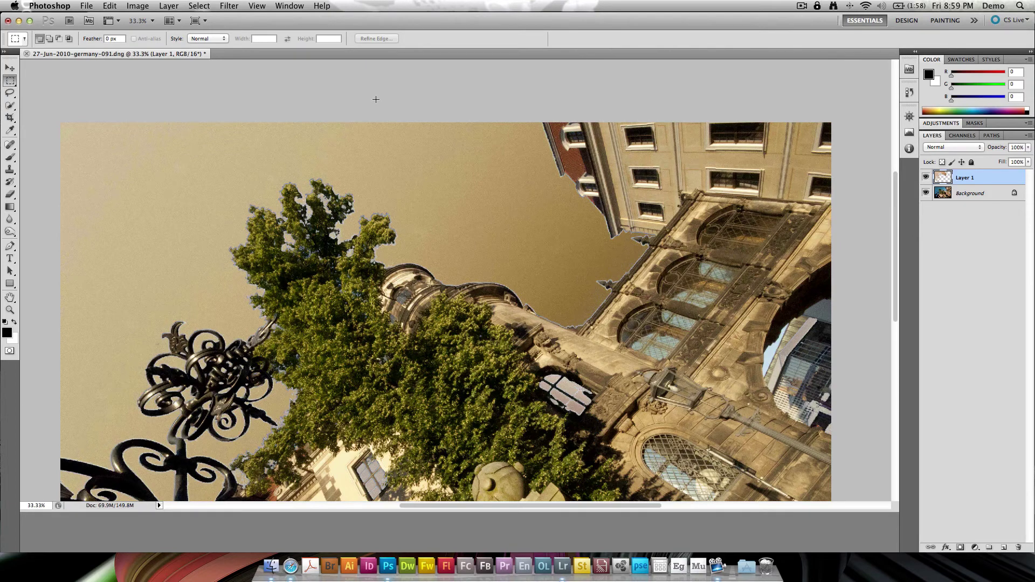
{"action": "left_click", "coordinate": [199, 6]}
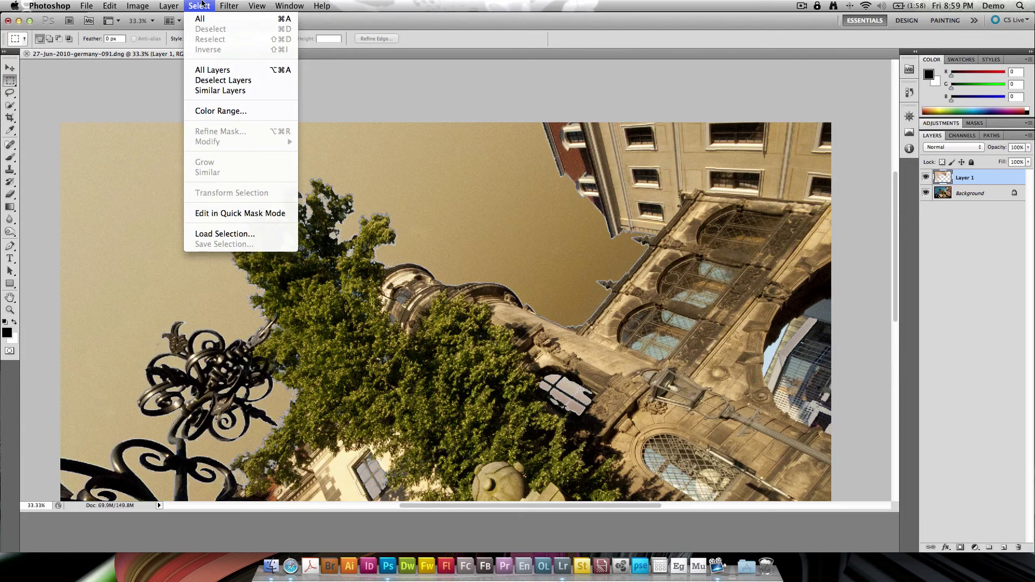
{"action": "left_click", "coordinate": [201, 5]}
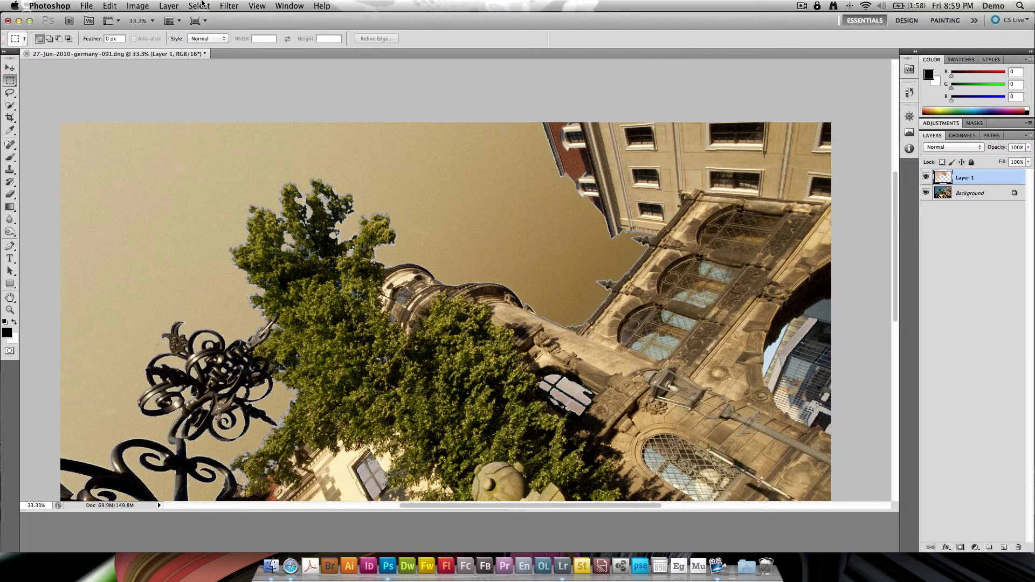